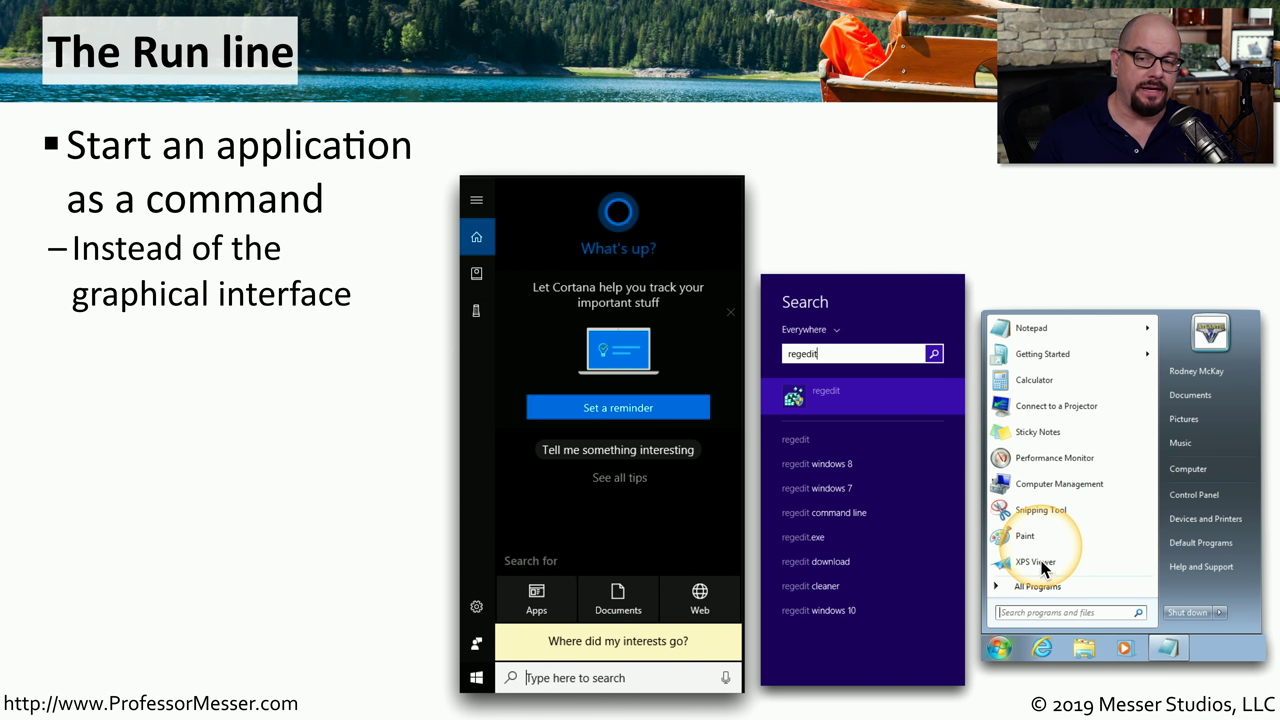
pyautogui.click(1055, 588)
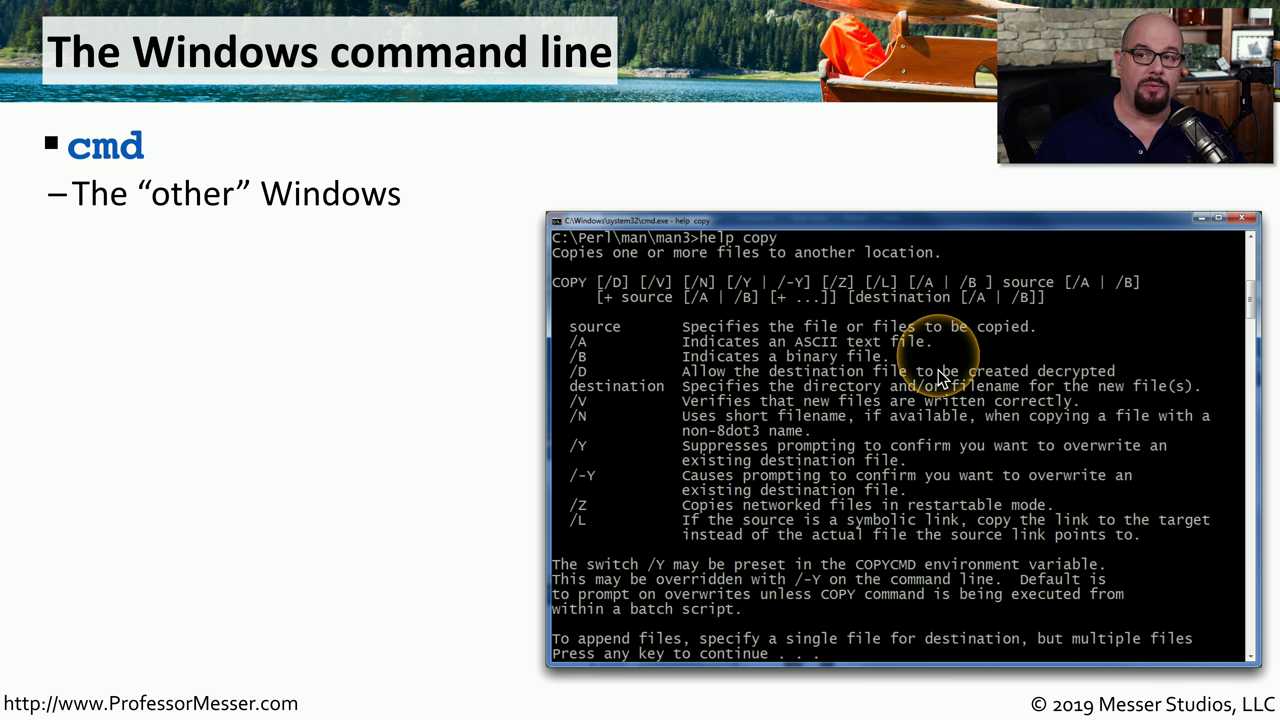
pyautogui.press('Right')
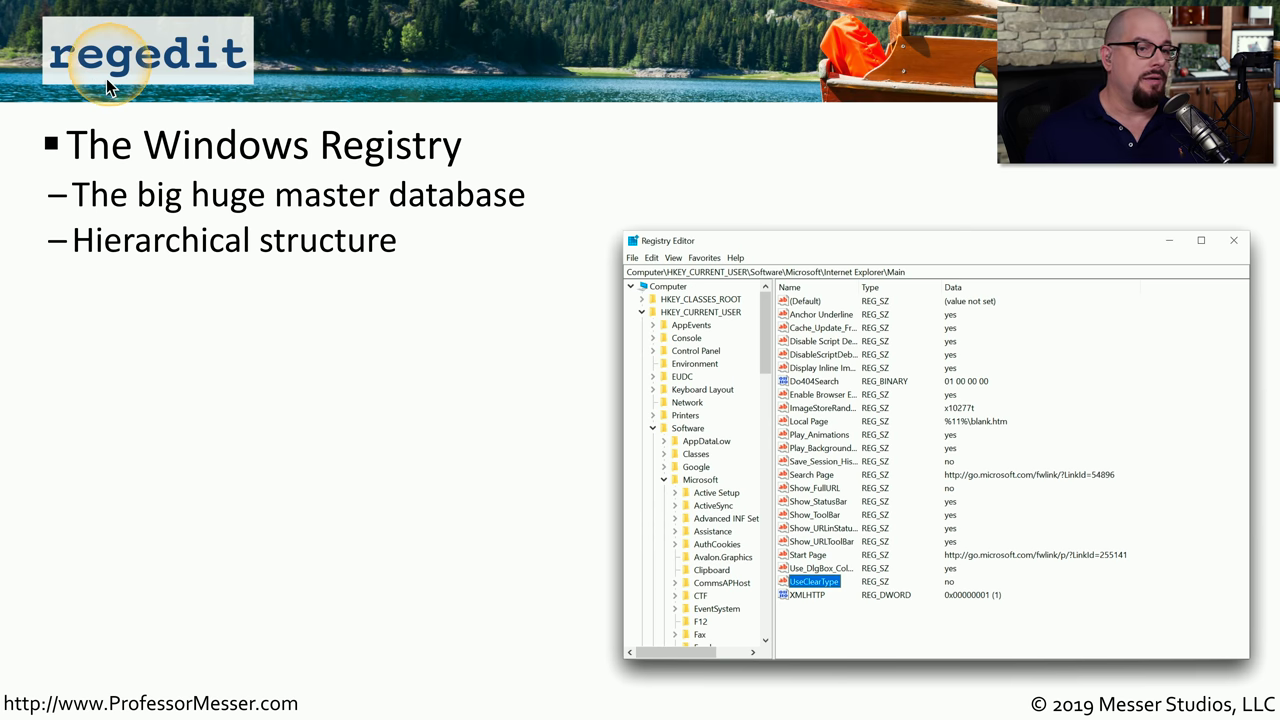
pyautogui.press('pagedown')
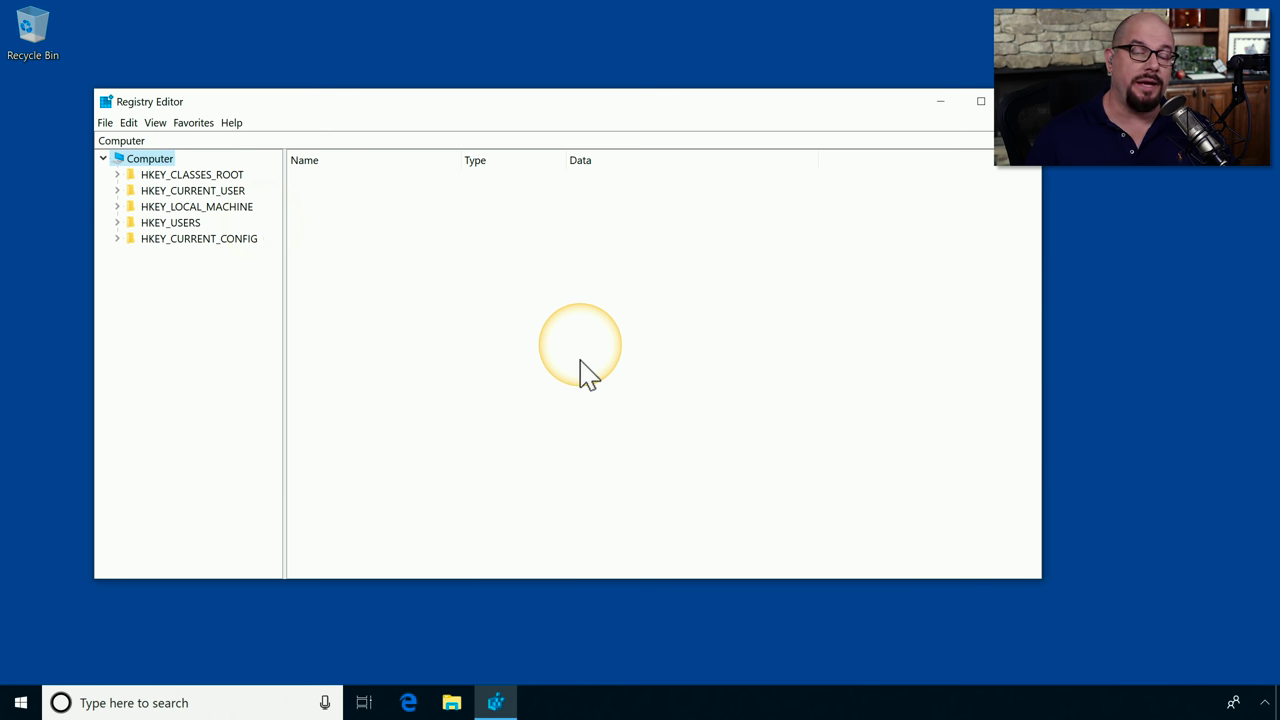
# - Expand the registry tree to HKEY_LOCAL_MACHINE\SOFTWARE\Microsoft\Notepad and select its DefaultFonts key
pyautogui.click(117, 207)
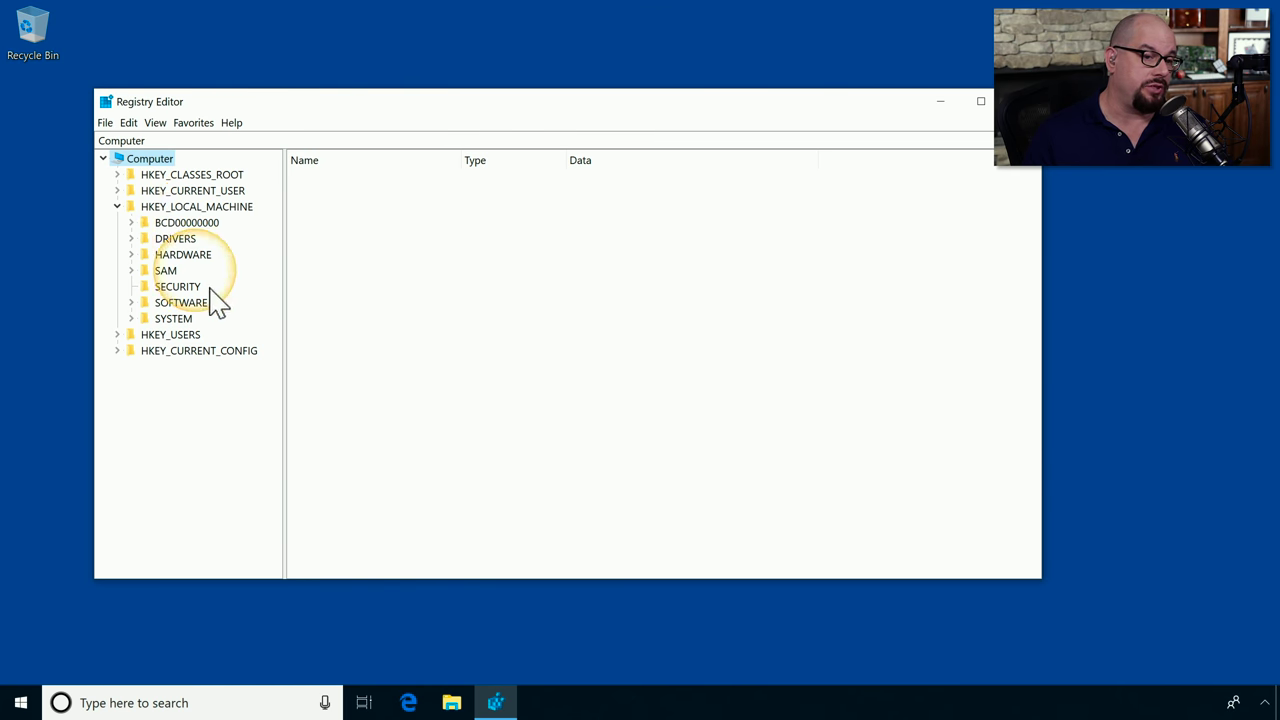
pyautogui.click(131, 302)
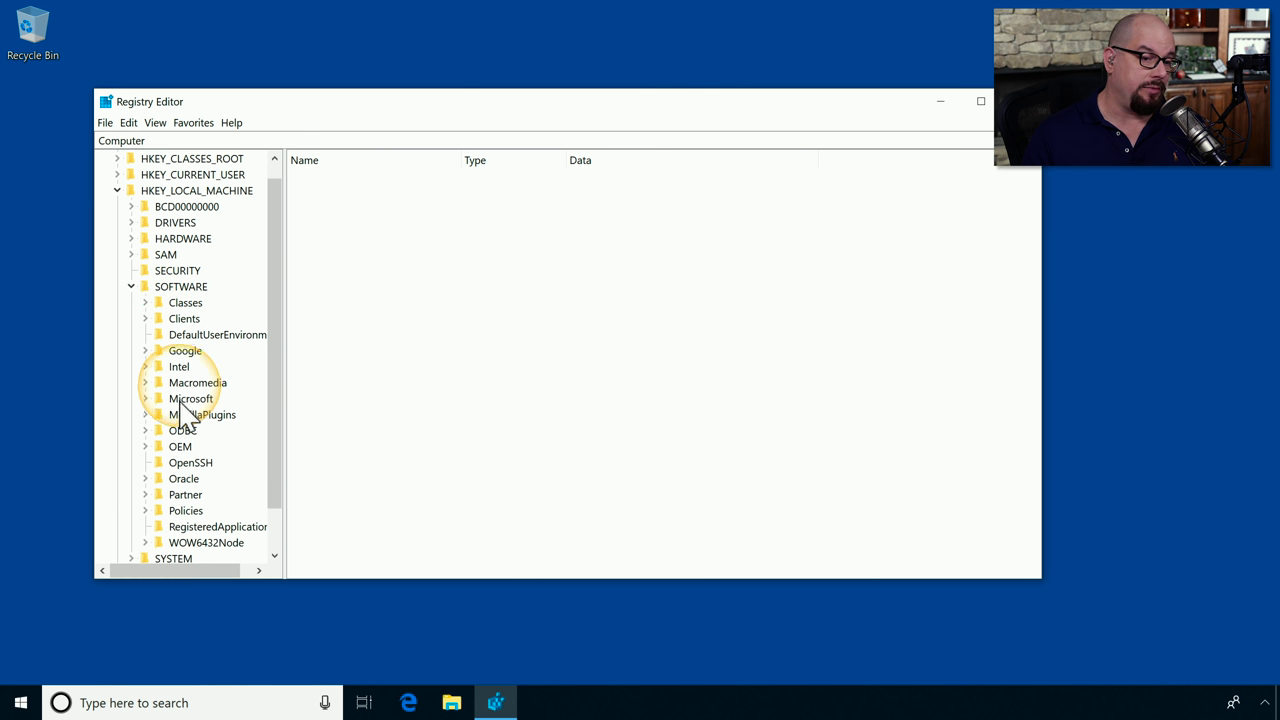
pyautogui.click(145, 398)
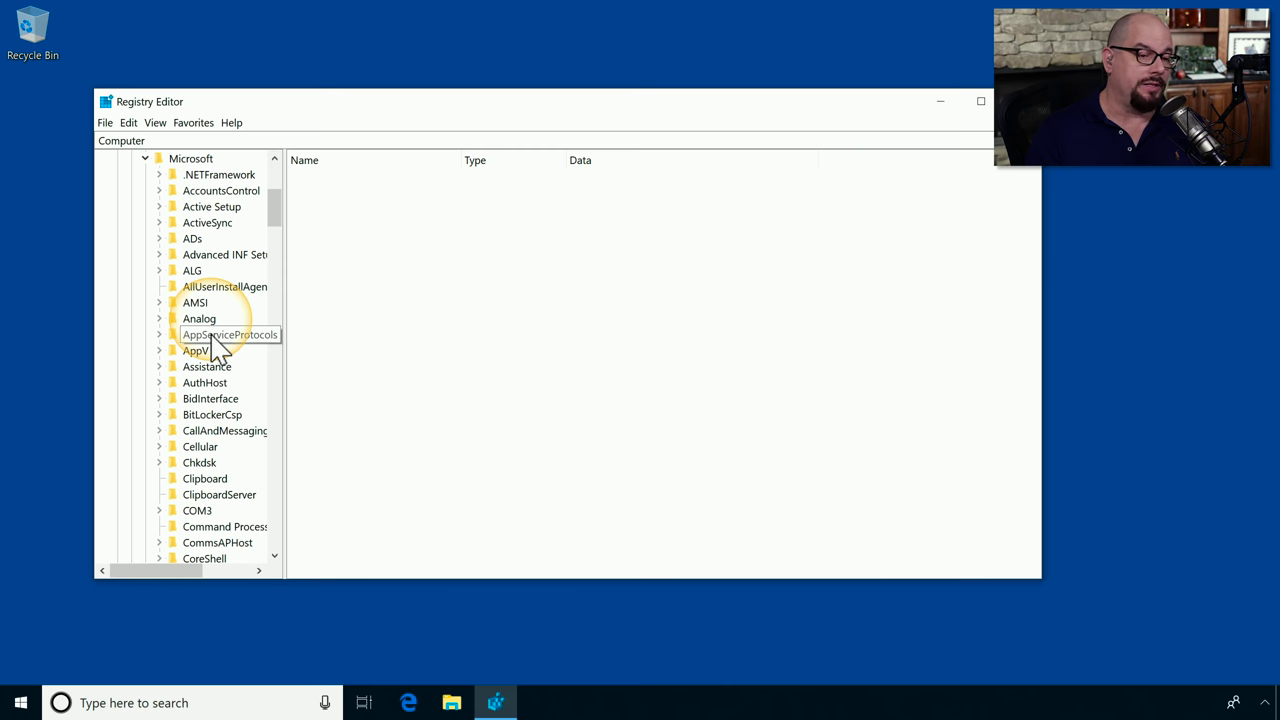
pyautogui.write('not')
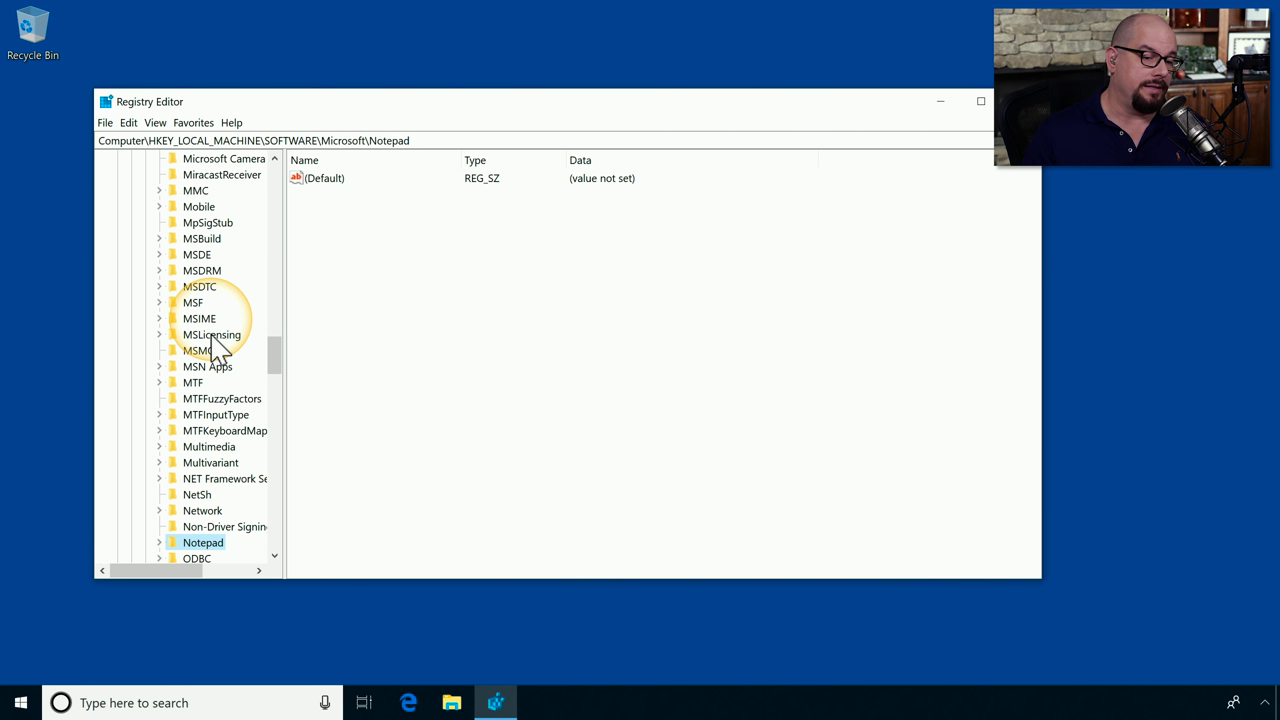
pyautogui.click(160, 541)
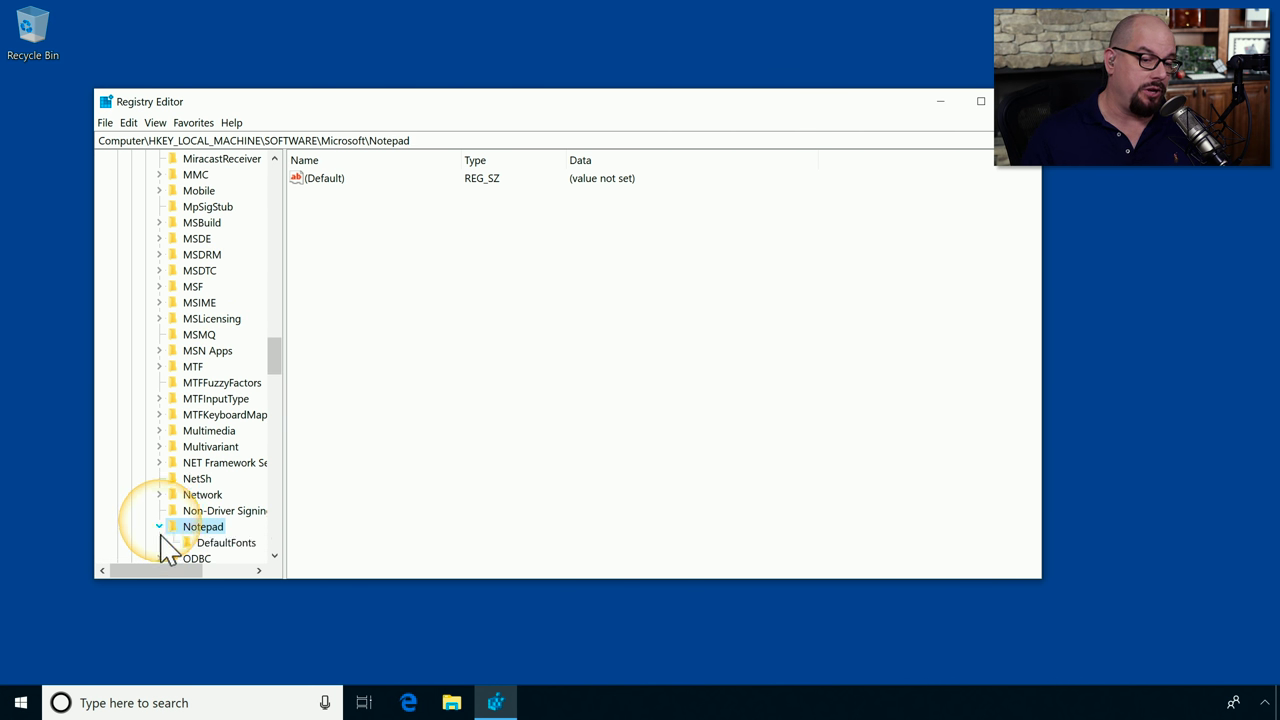
pyautogui.click(220, 545)
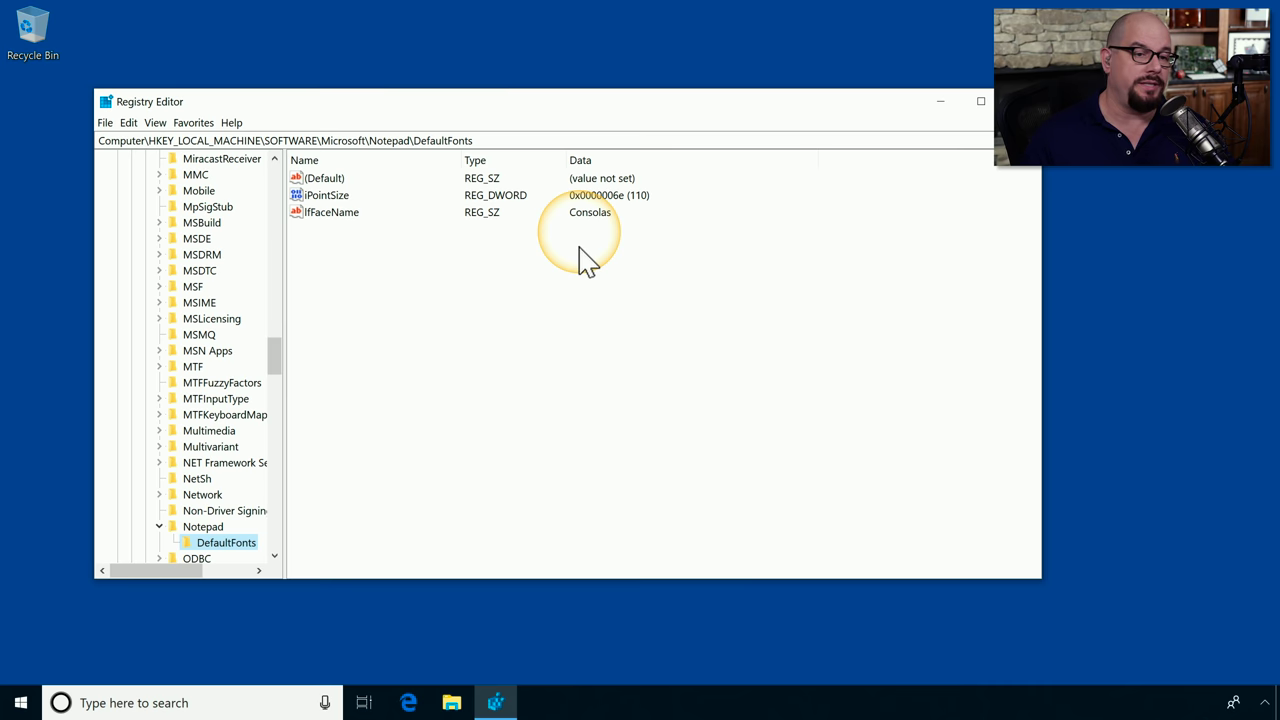
# - Open the lfFaceName string for viewing and close it without changing its data
pyautogui.click(330, 248)
pyautogui.click(324, 214)
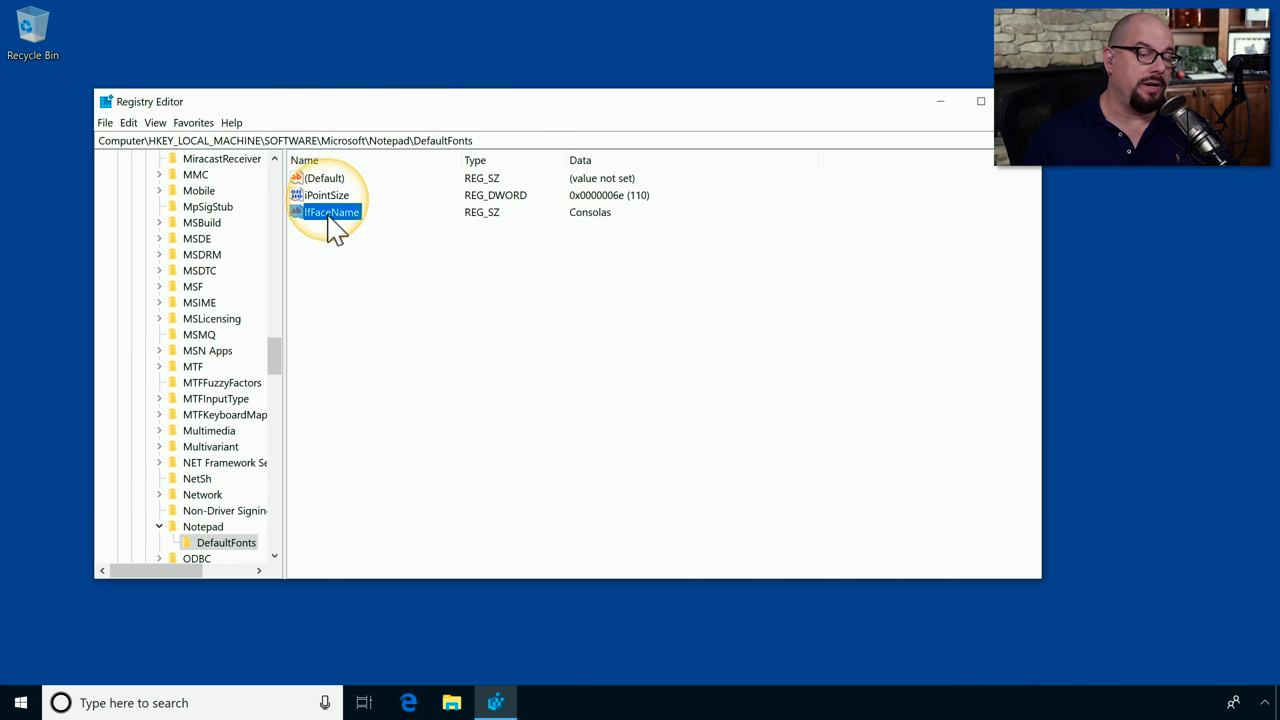
pyautogui.click(334, 218)
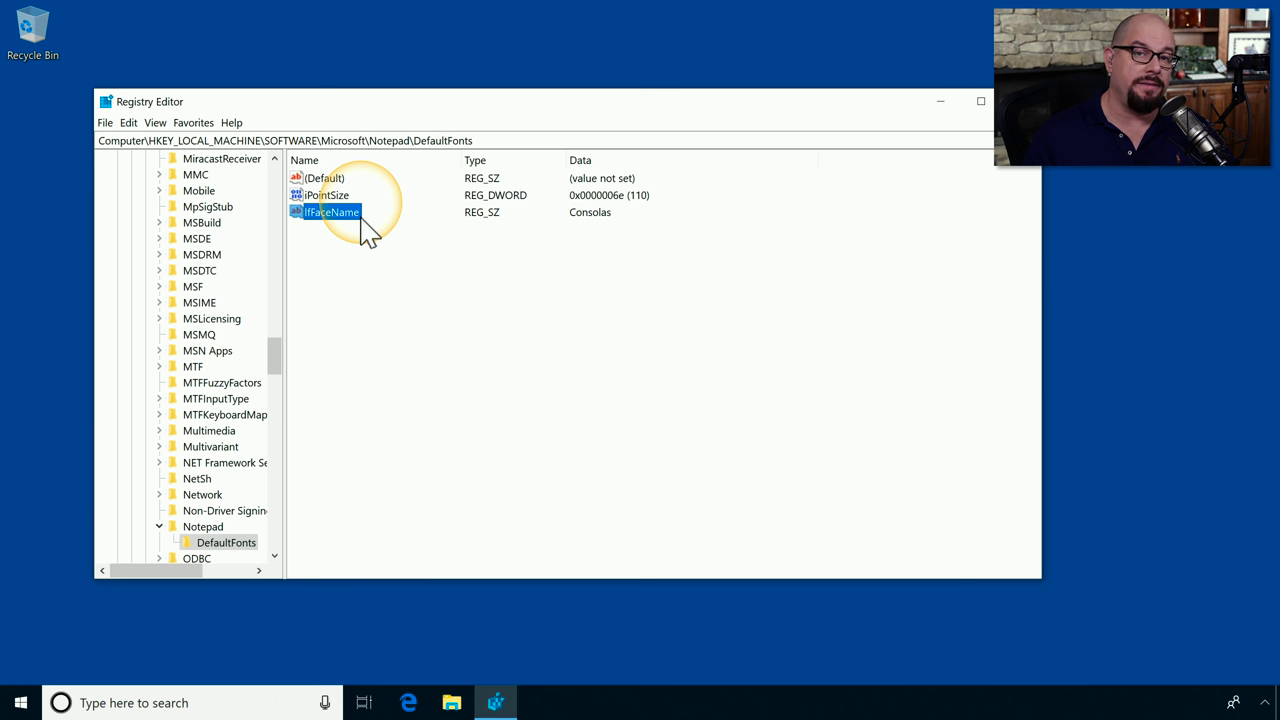
pyautogui.doubleClick(340, 220)
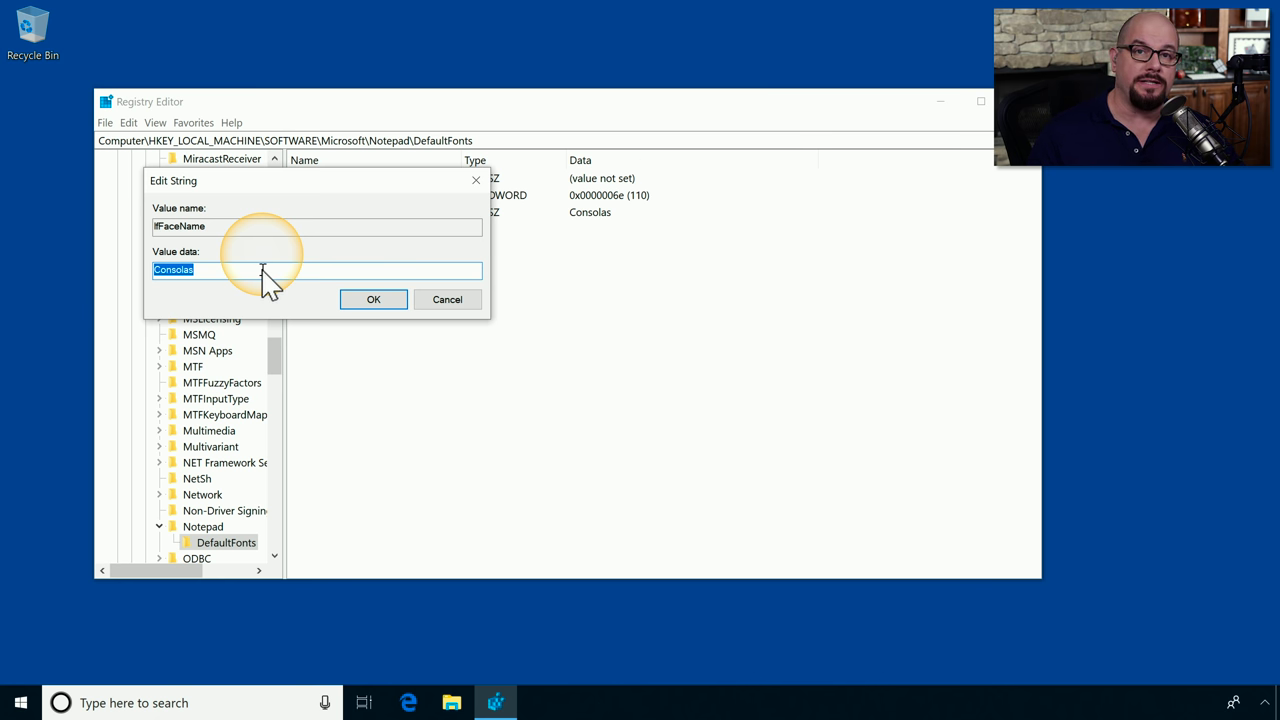
pyautogui.press('Escape')
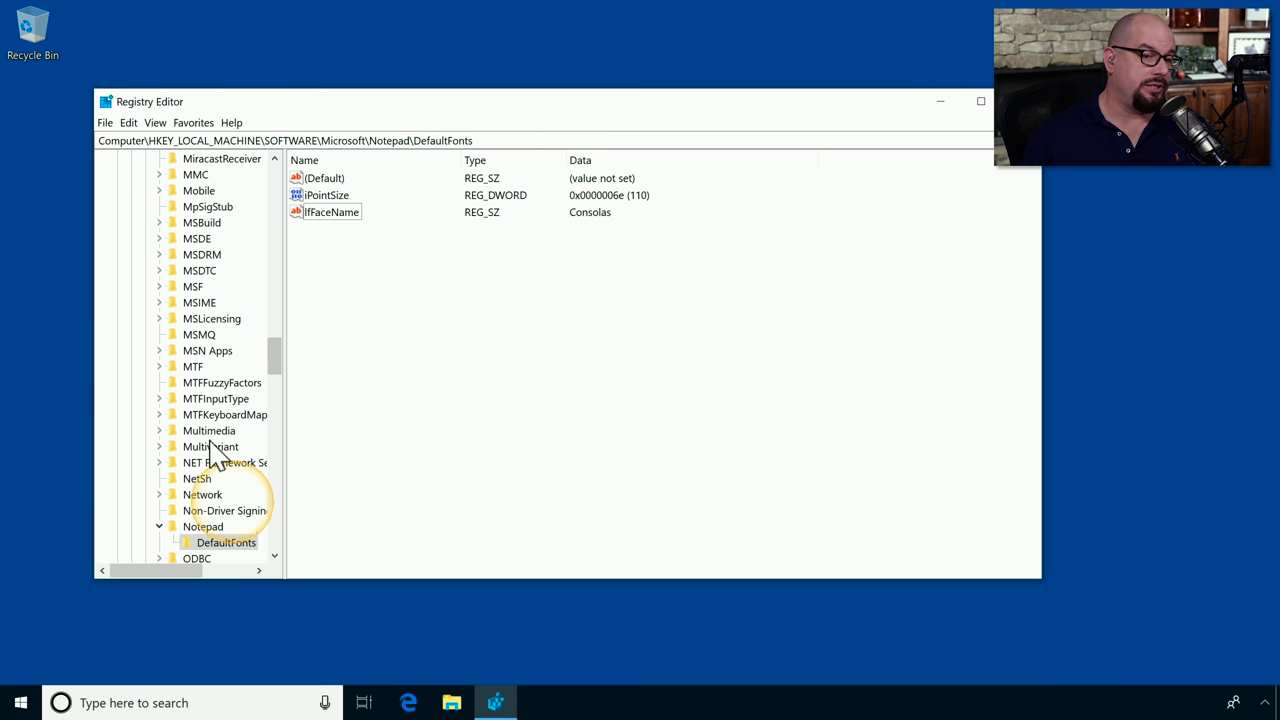
# - Export the selected DefaultFonts branch to the Desktop as a registration file named notepad-registry
pyautogui.click(105, 122)
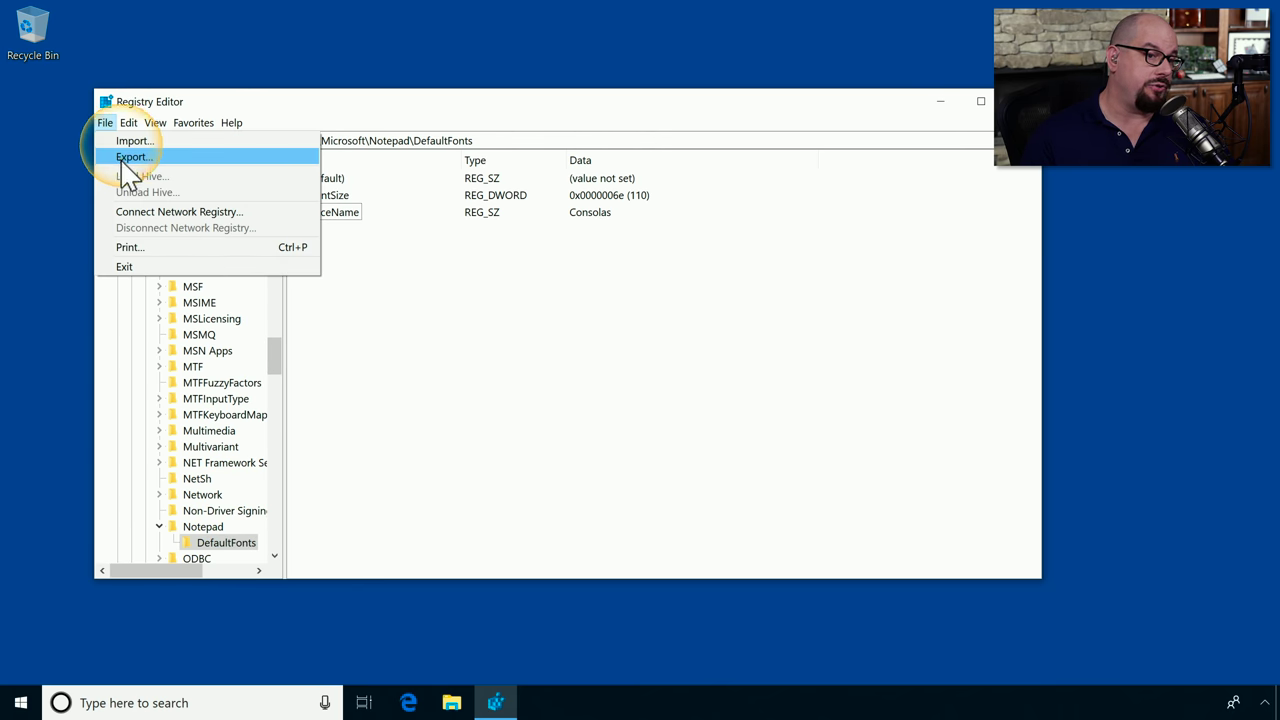
pyautogui.click(127, 159)
pyautogui.click(145, 268)
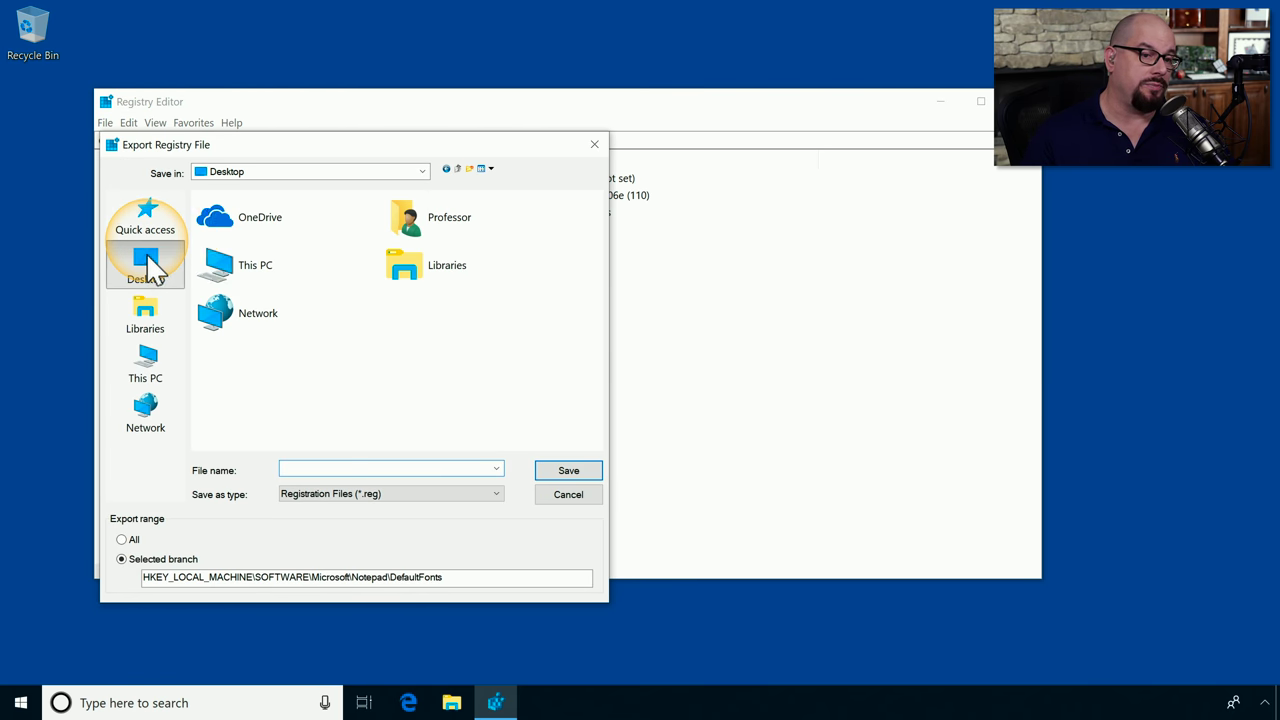
pyautogui.click(302, 268)
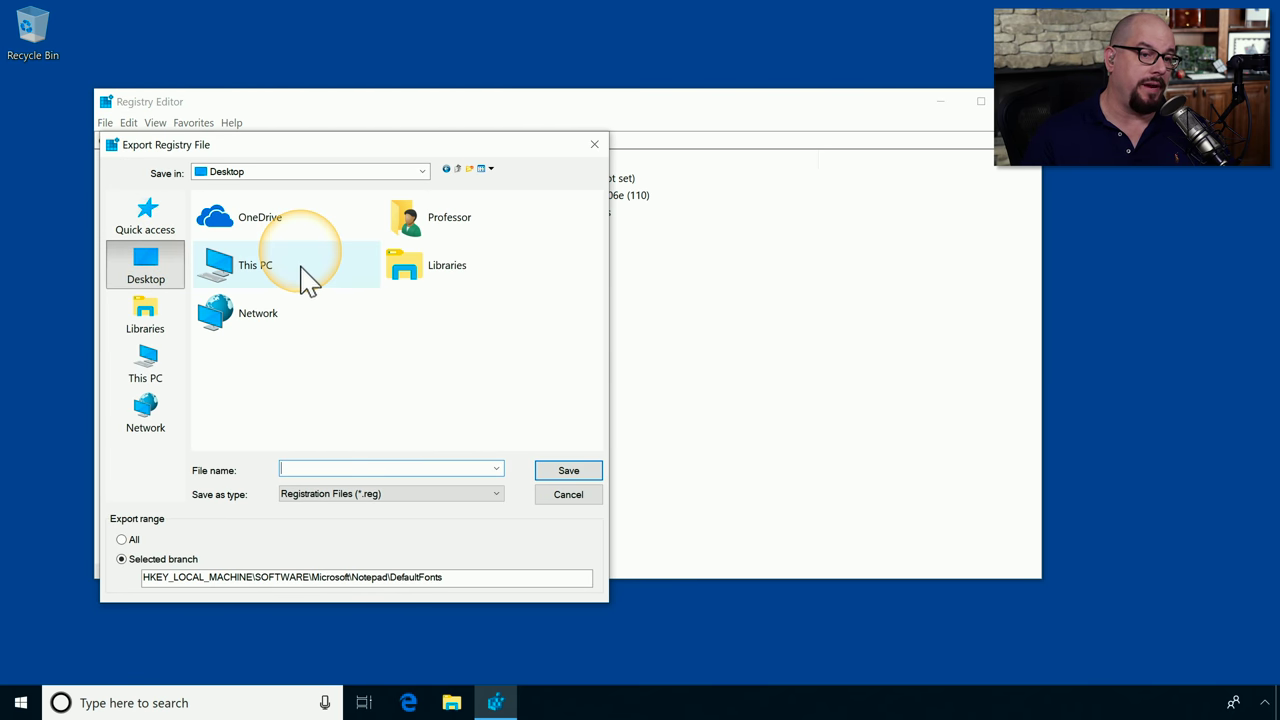
pyautogui.click(380, 468)
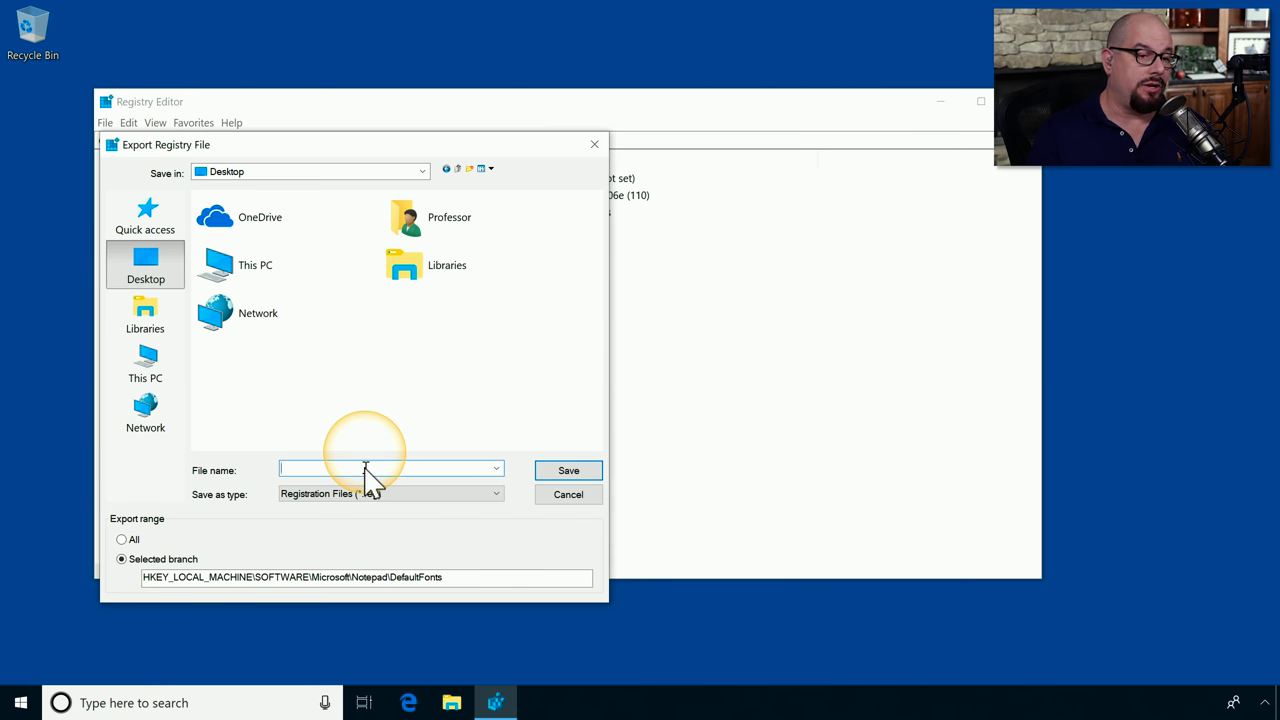
pyautogui.write('notepad-registry')
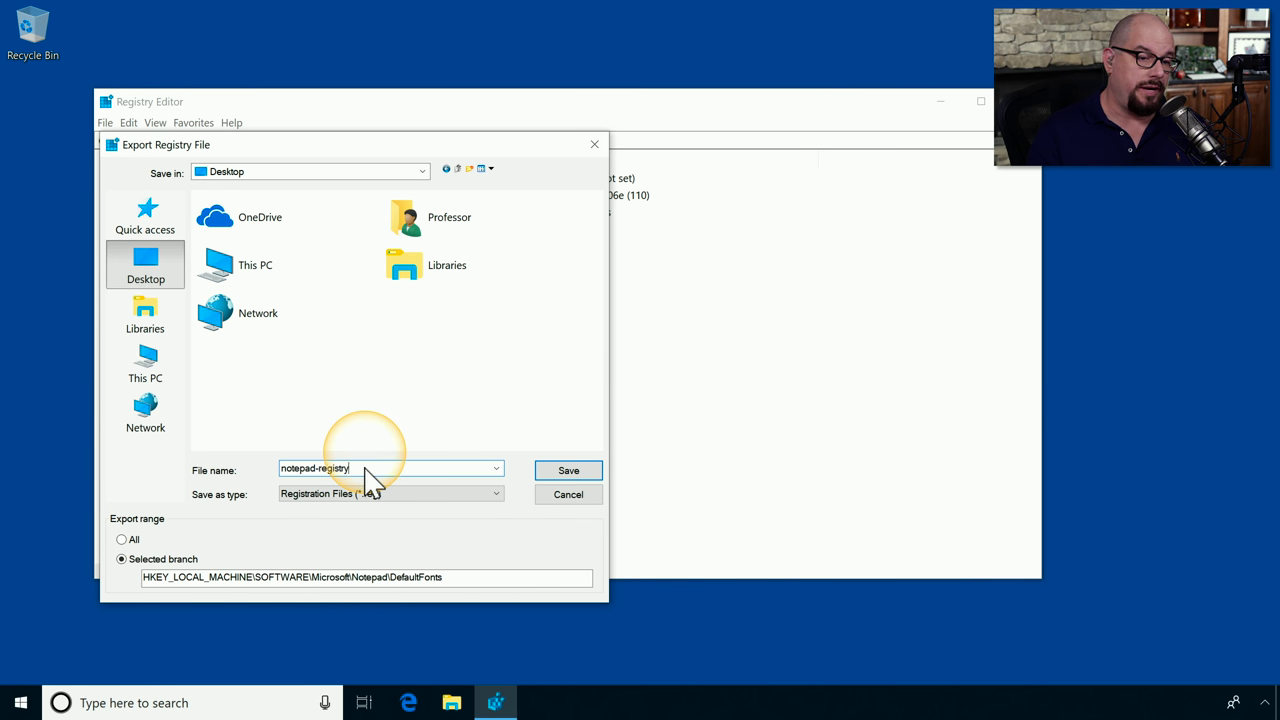
pyautogui.press('Return')
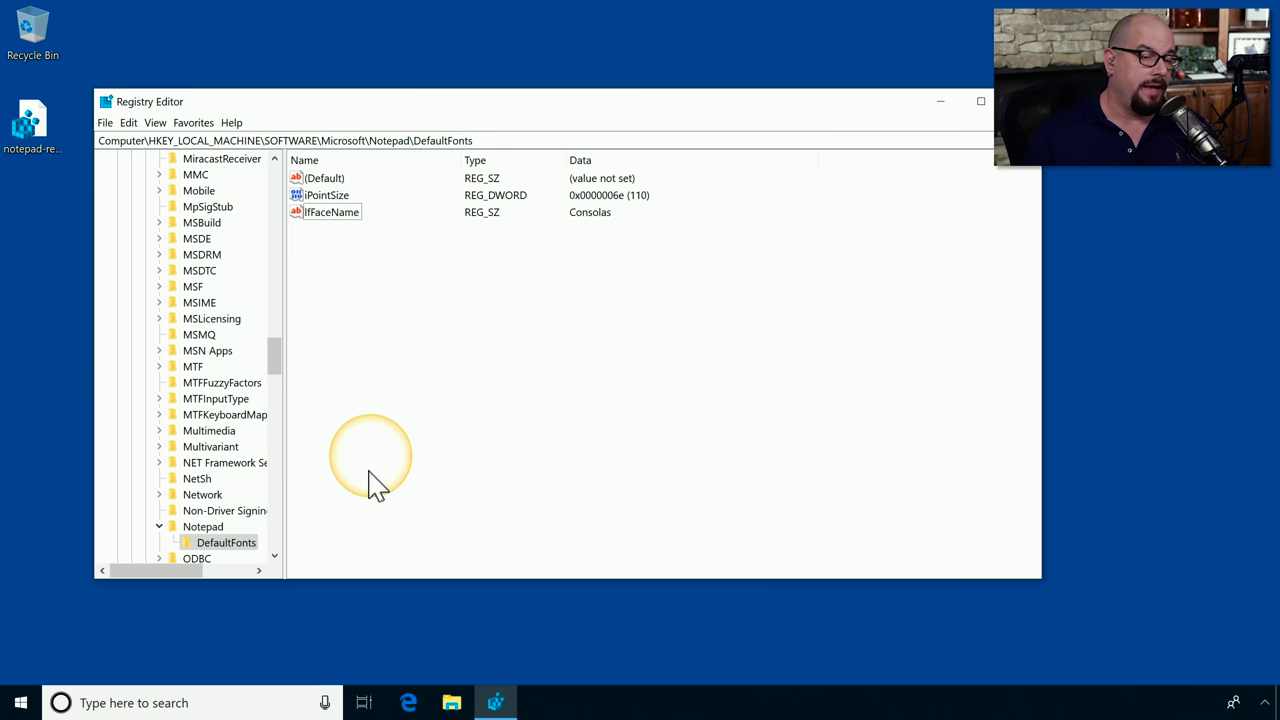
# - Allow Registry Editor to make changes to the device and export the DefaultFonts branch to the Desktop as notepad-default-fonts
pyautogui.click(44, 117)
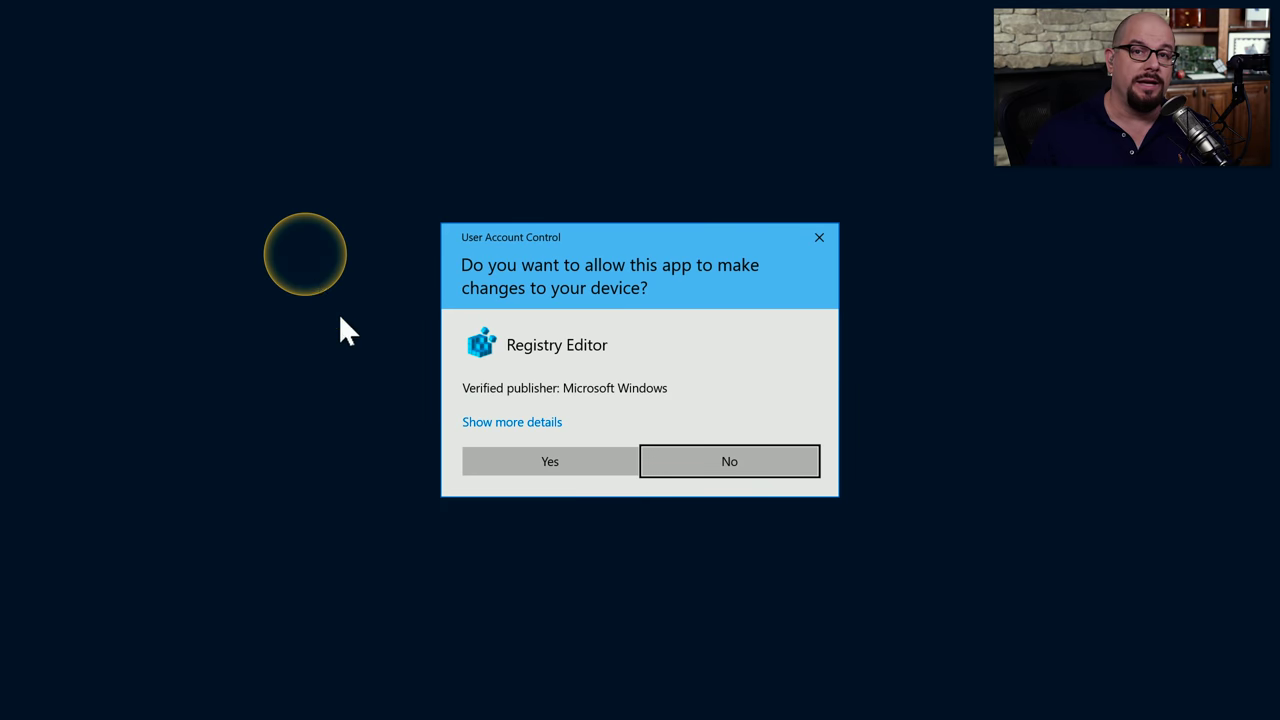
pyautogui.click(535, 462)
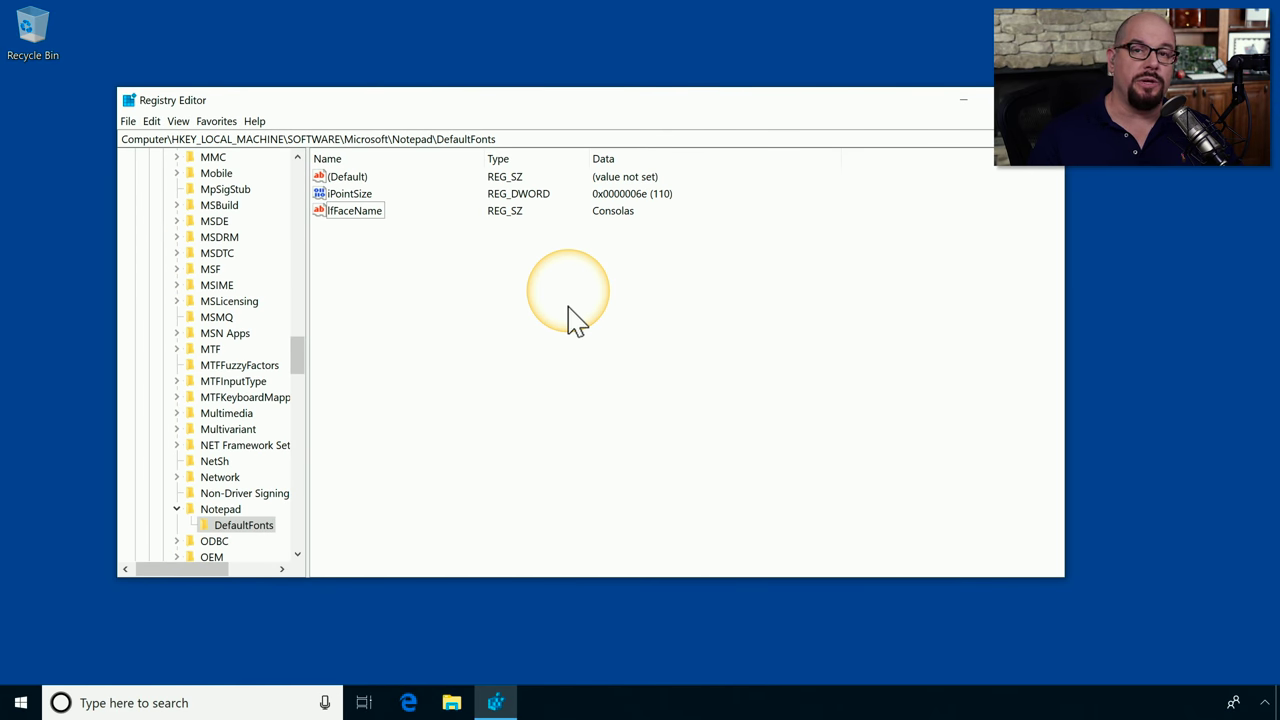
pyautogui.click(254, 529)
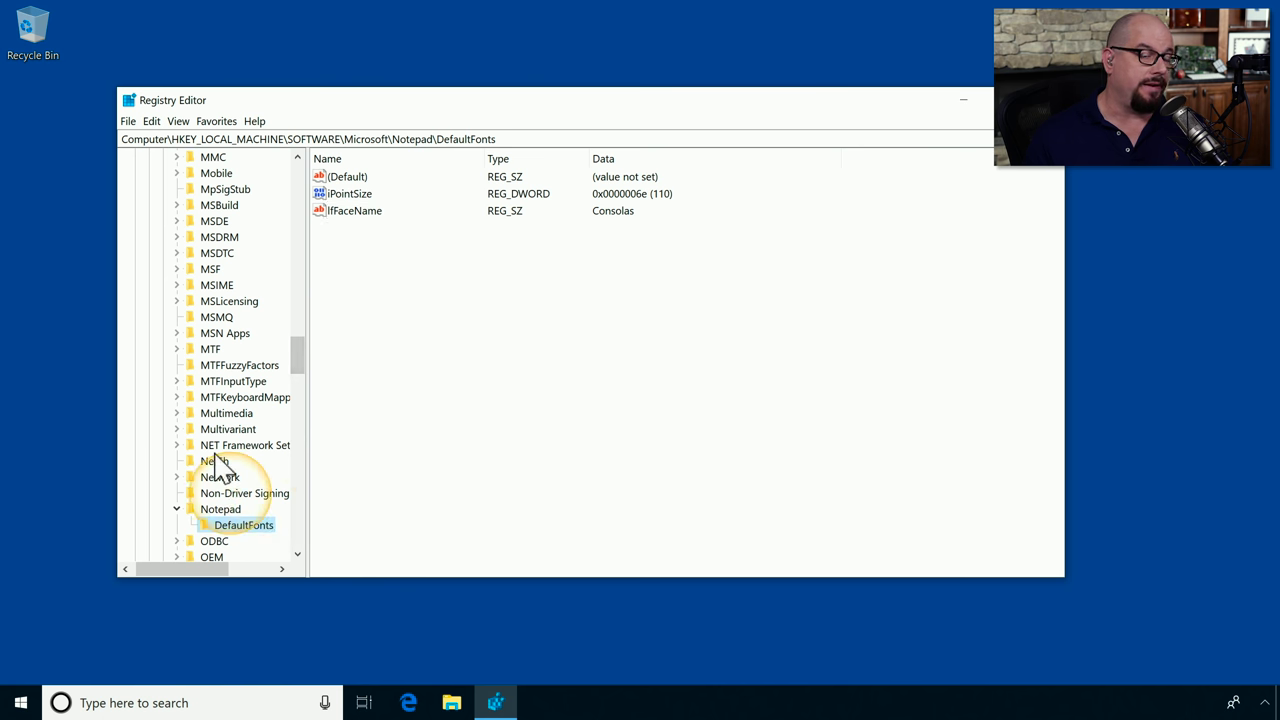
pyautogui.click(128, 122)
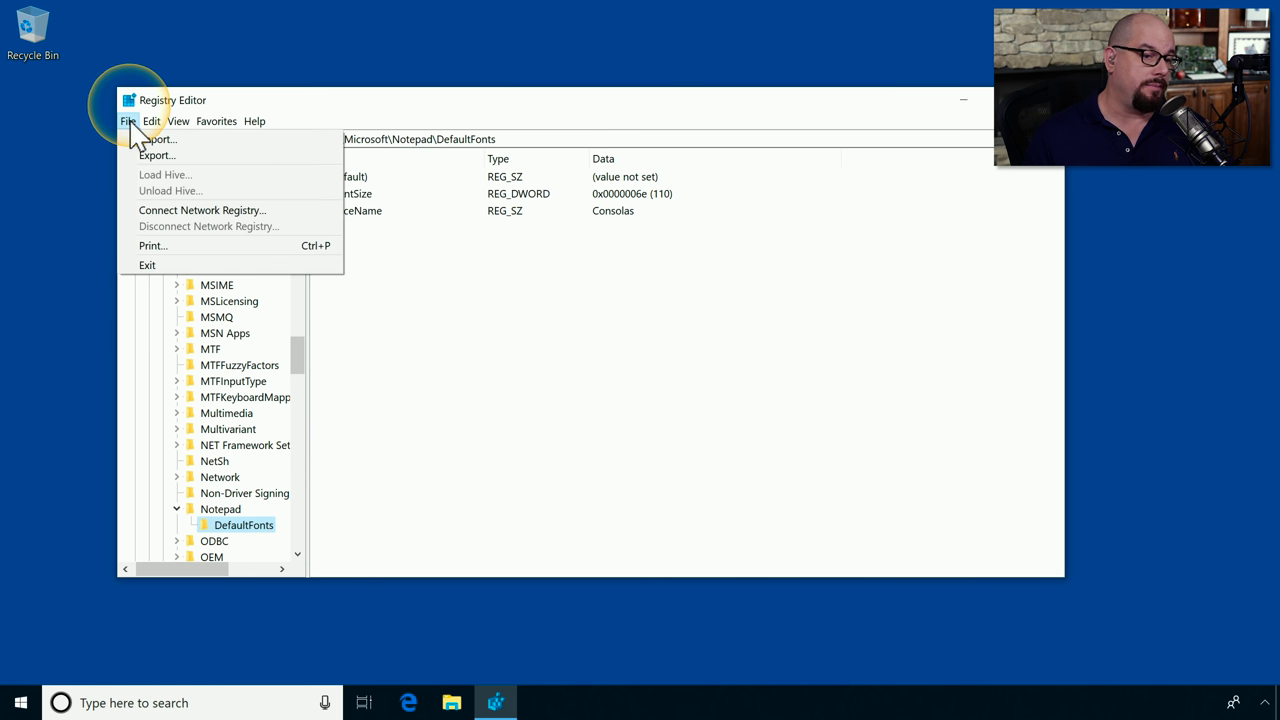
pyautogui.click(152, 155)
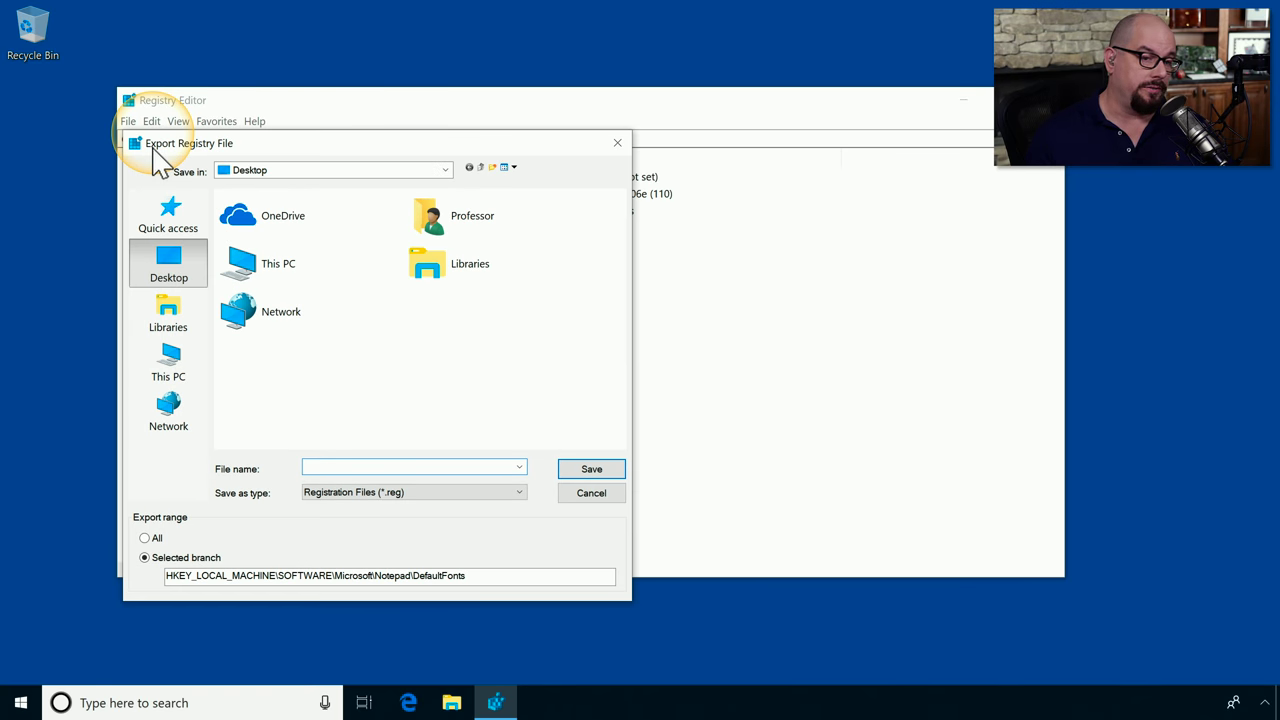
pyautogui.write('notepad')
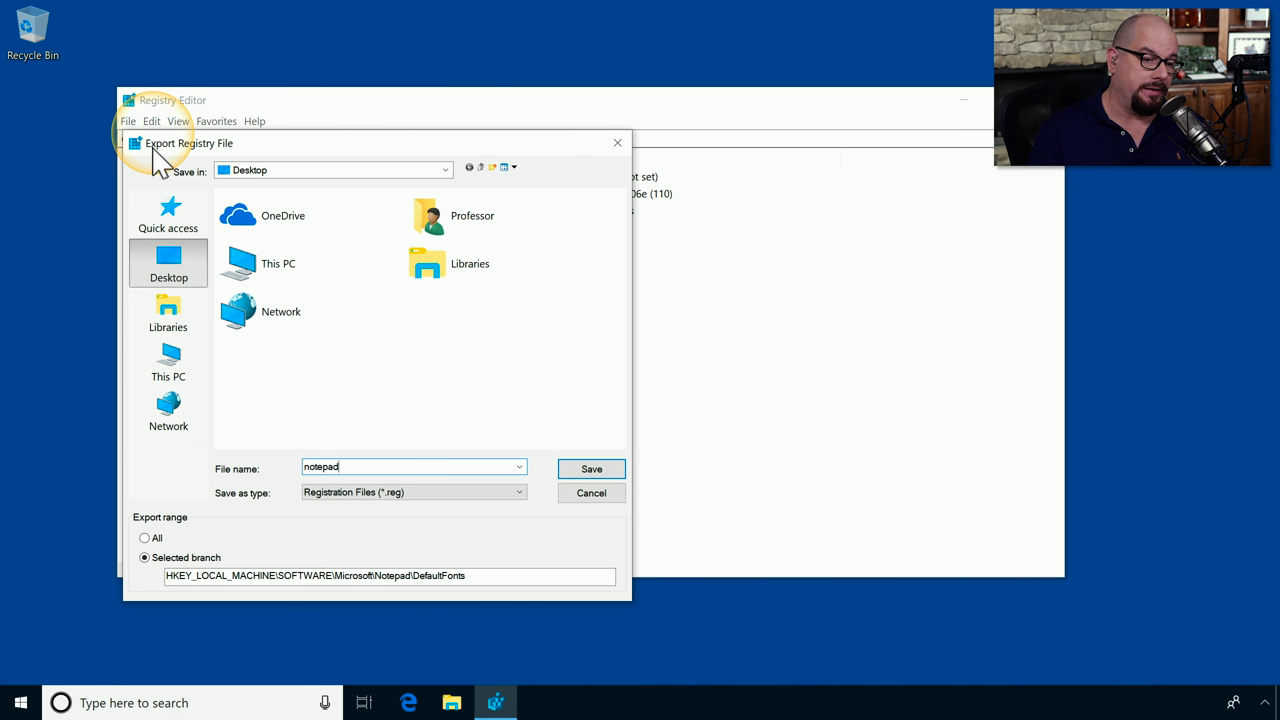
pyautogui.write('-default-fonts')
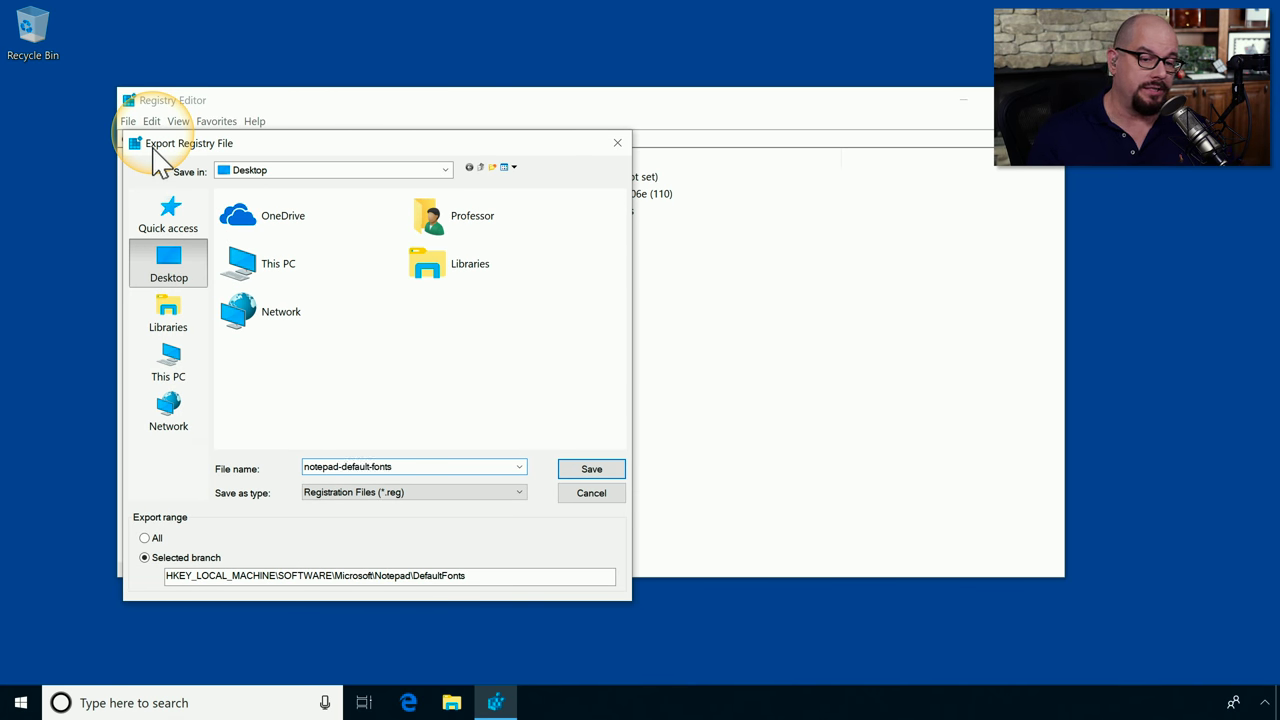
pyautogui.click(601, 469)
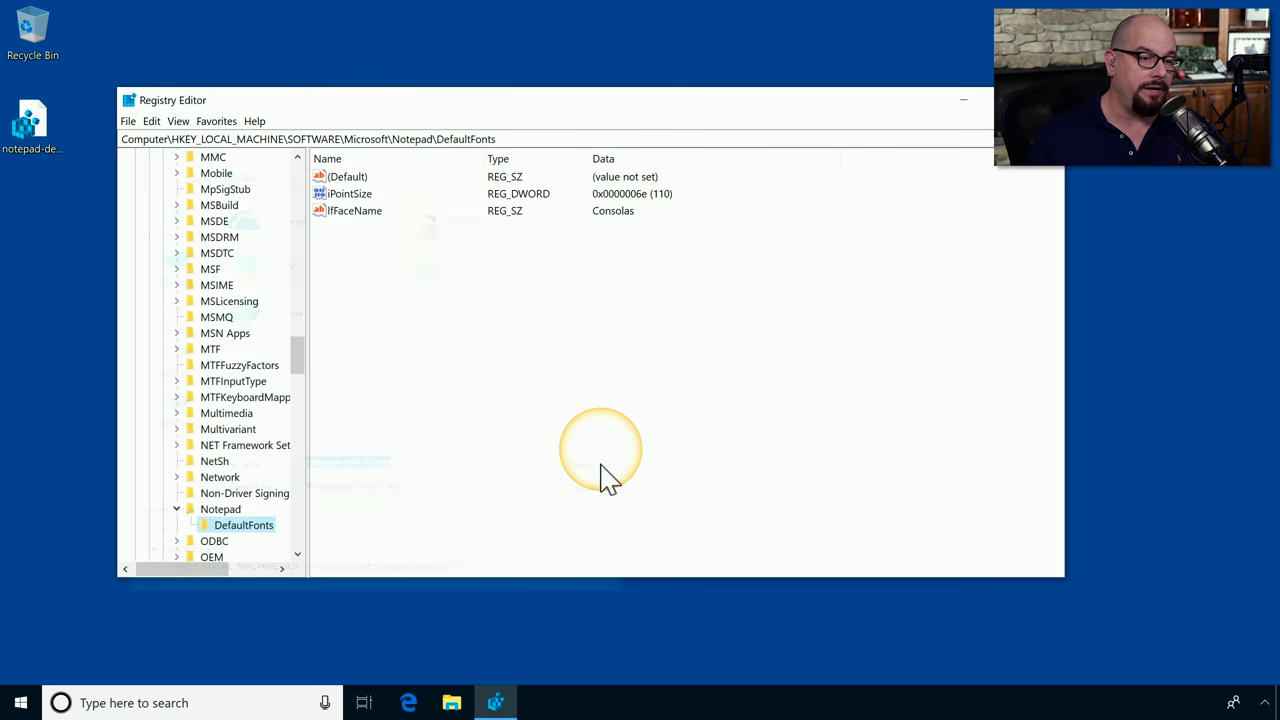
pyautogui.click(56, 136)
pyautogui.click(239, 570)
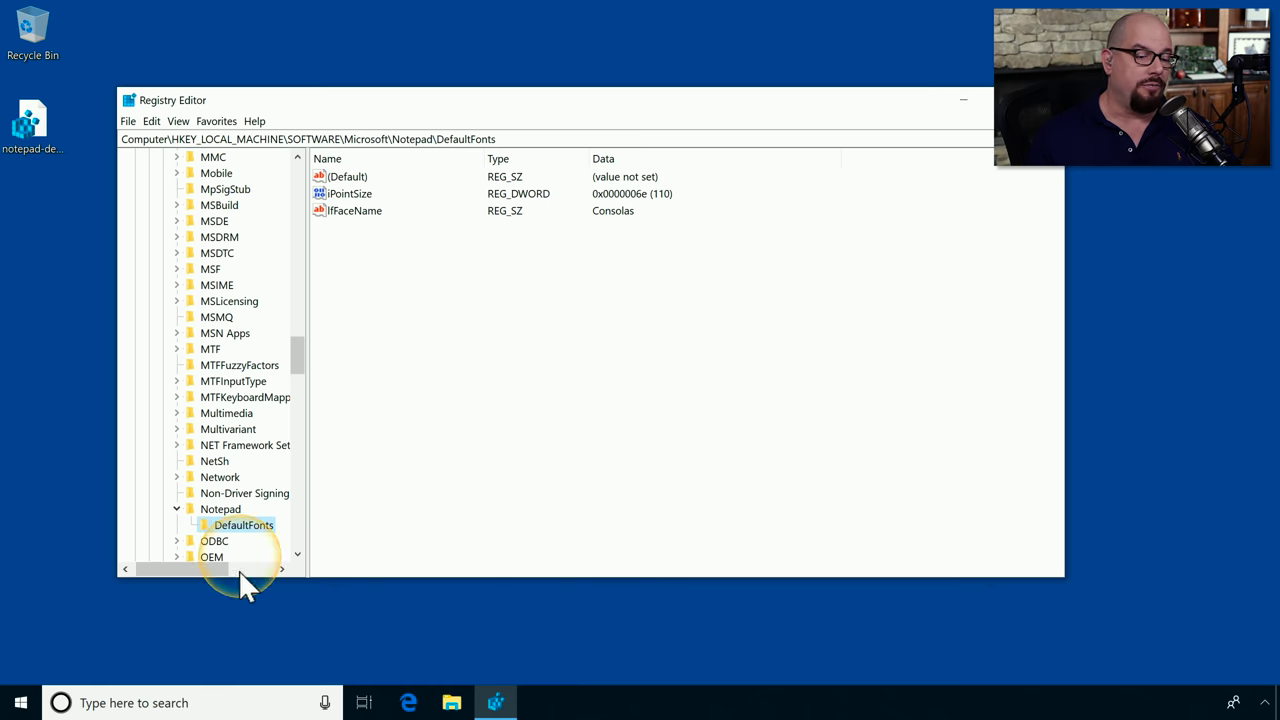
# - Open Notepad, enter "Professor Messer" to check the current default font, and close it without saving
pyautogui.click(229, 700)
pyautogui.write('no')
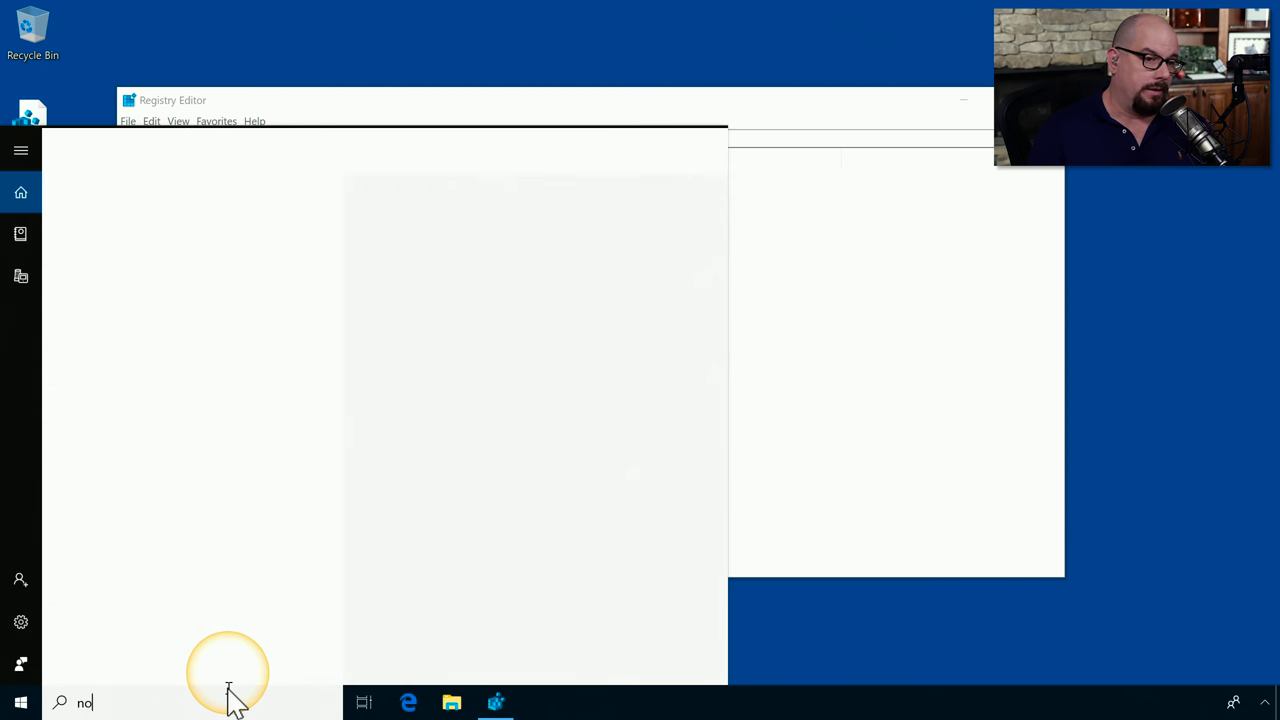
pyautogui.press('Return')
pyautogui.write('Professor Messer')
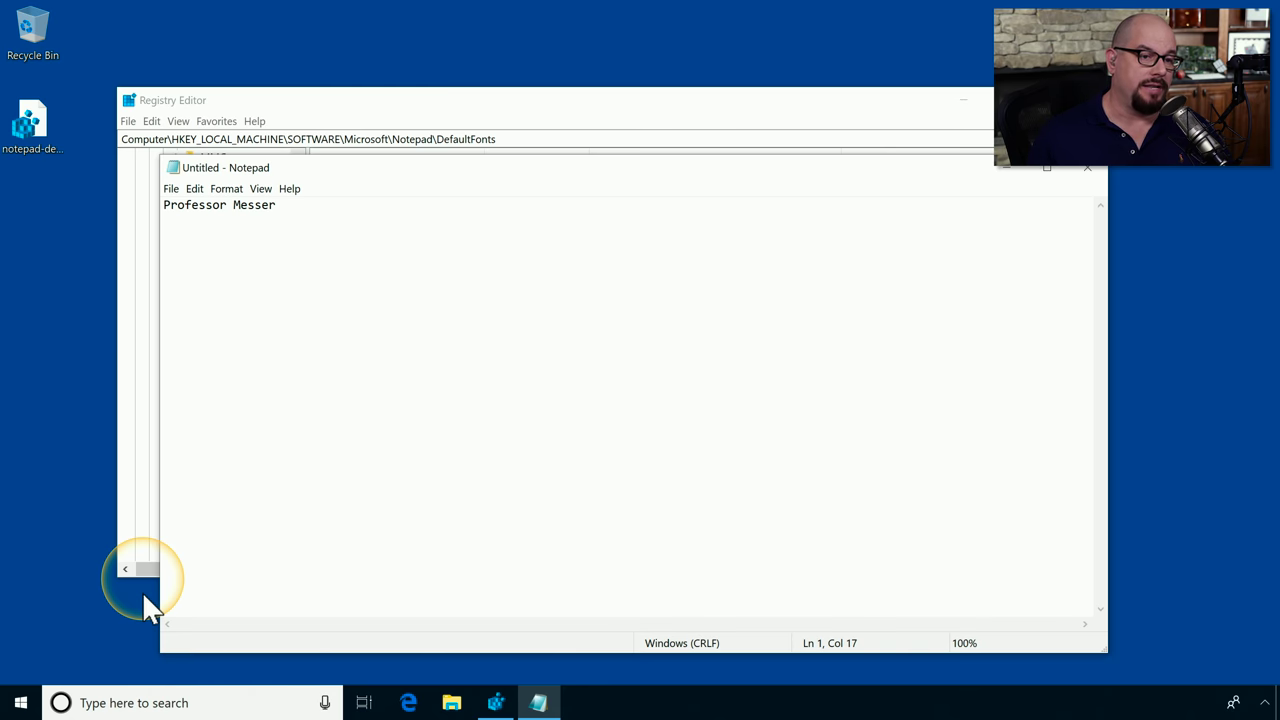
pyautogui.click(1087, 170)
pyautogui.click(670, 354)
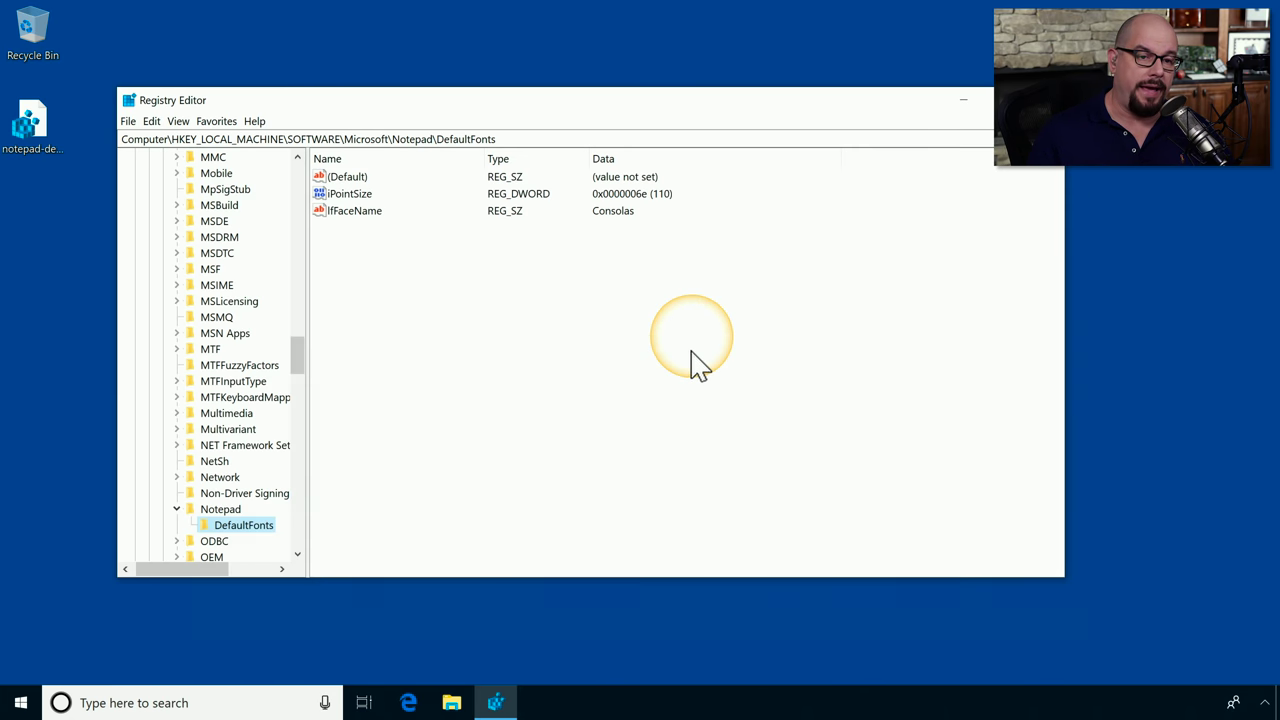
# - Set the value data of the lfFaceName string in Notepad's DefaultFonts key to Courier
pyautogui.doubleClick(355, 211)
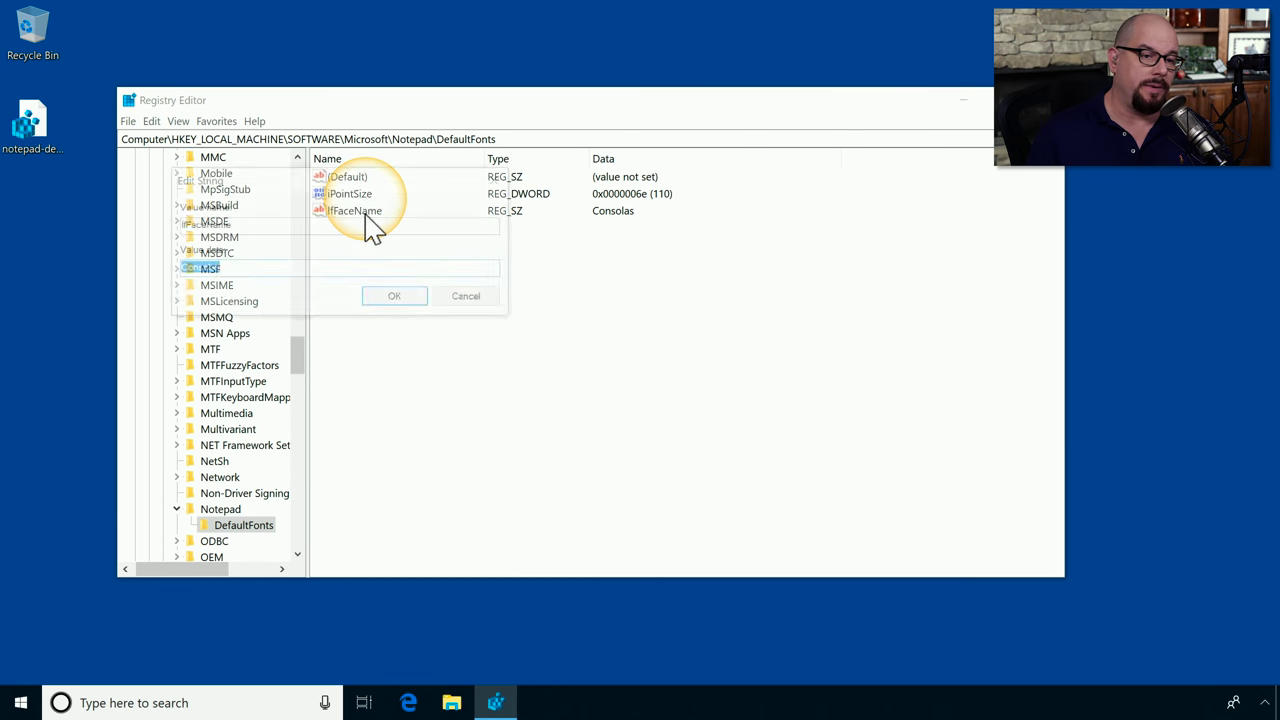
pyautogui.write('Courier')
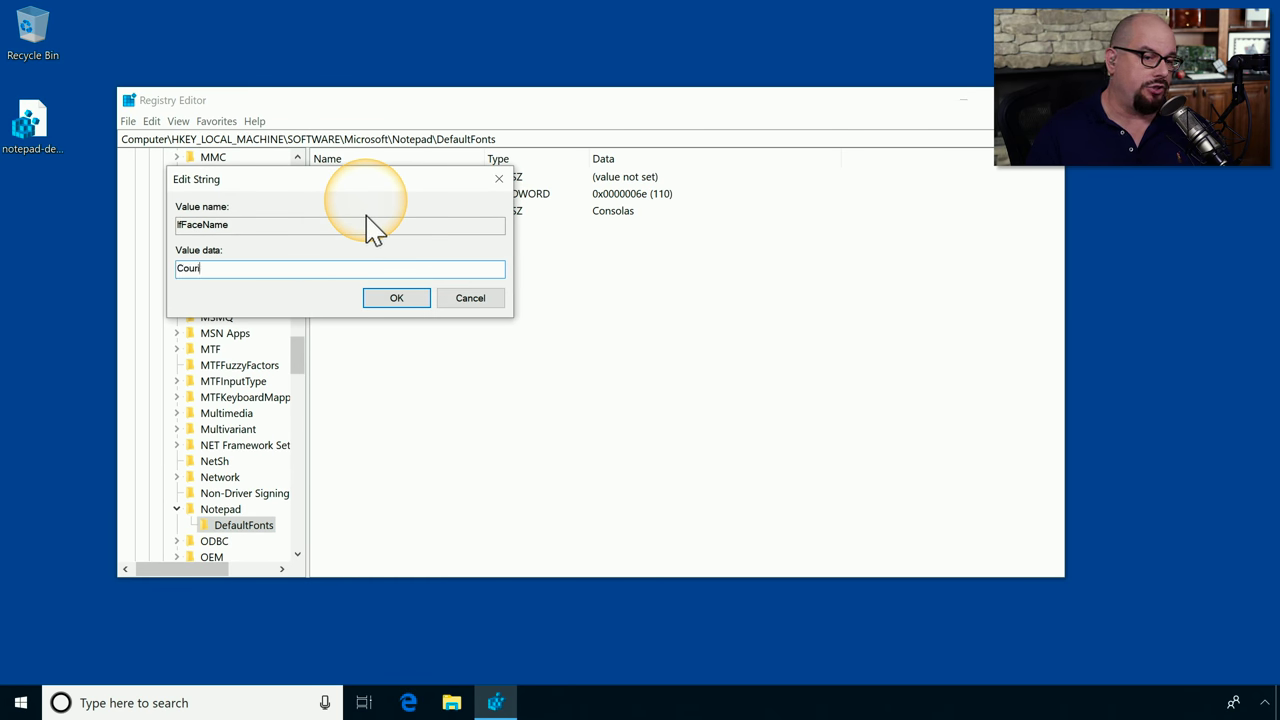
pyautogui.click(393, 300)
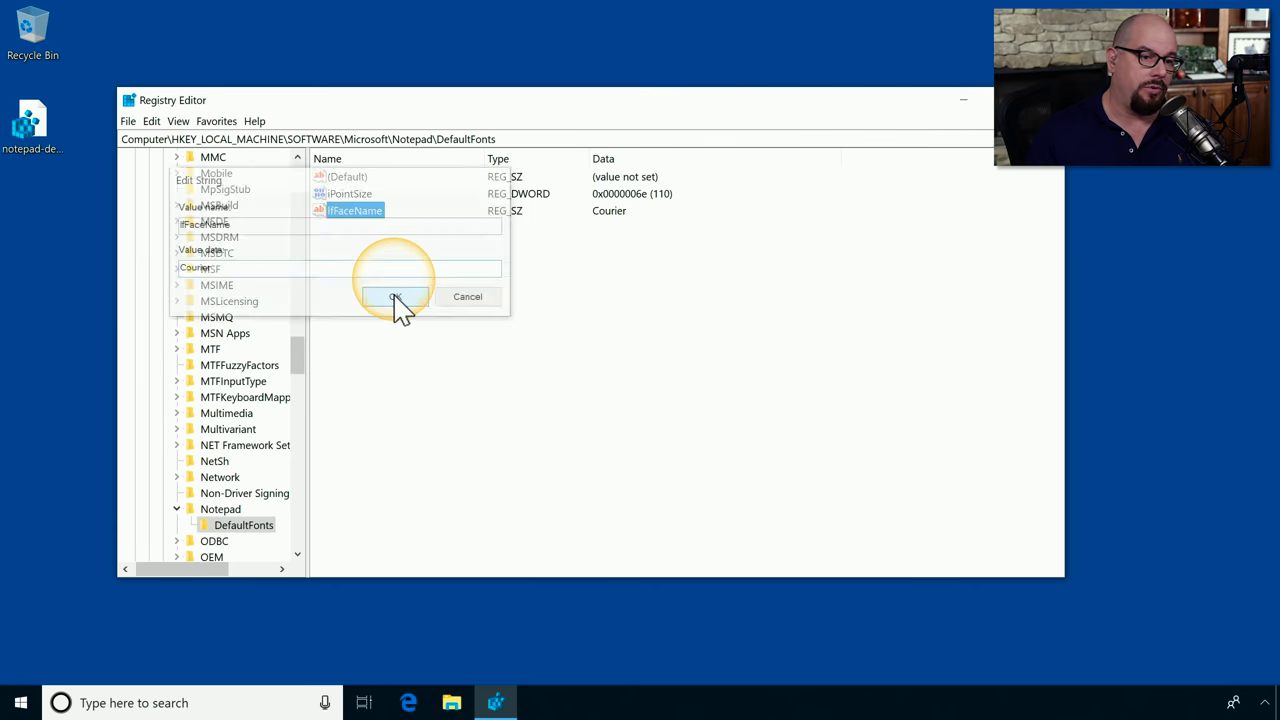
# - Open Notepad, enter "Professor Messer" and, two lines below, "Text" to check the changed default font, and close it without saving
pyautogui.click(220, 703)
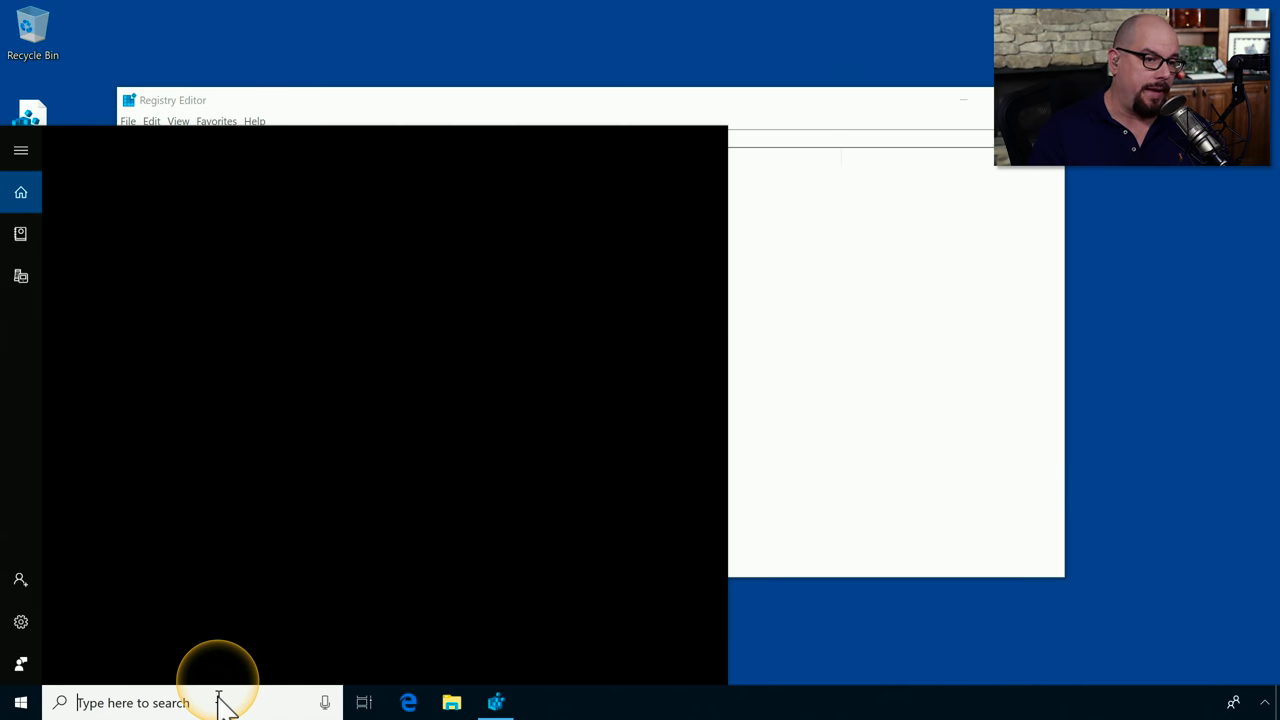
pyautogui.write('notepad')
pyautogui.press('Return')
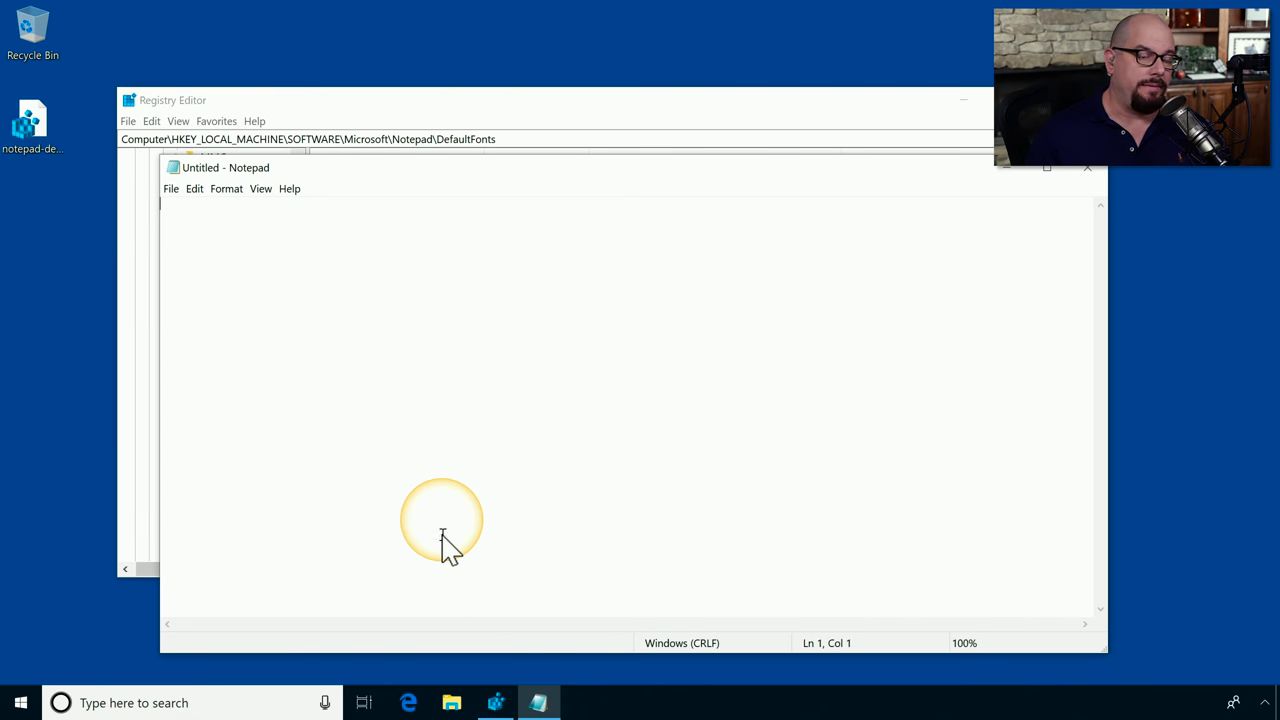
pyautogui.write('Professor Messer')
pyautogui.press('Return')
pyautogui.press('Return')
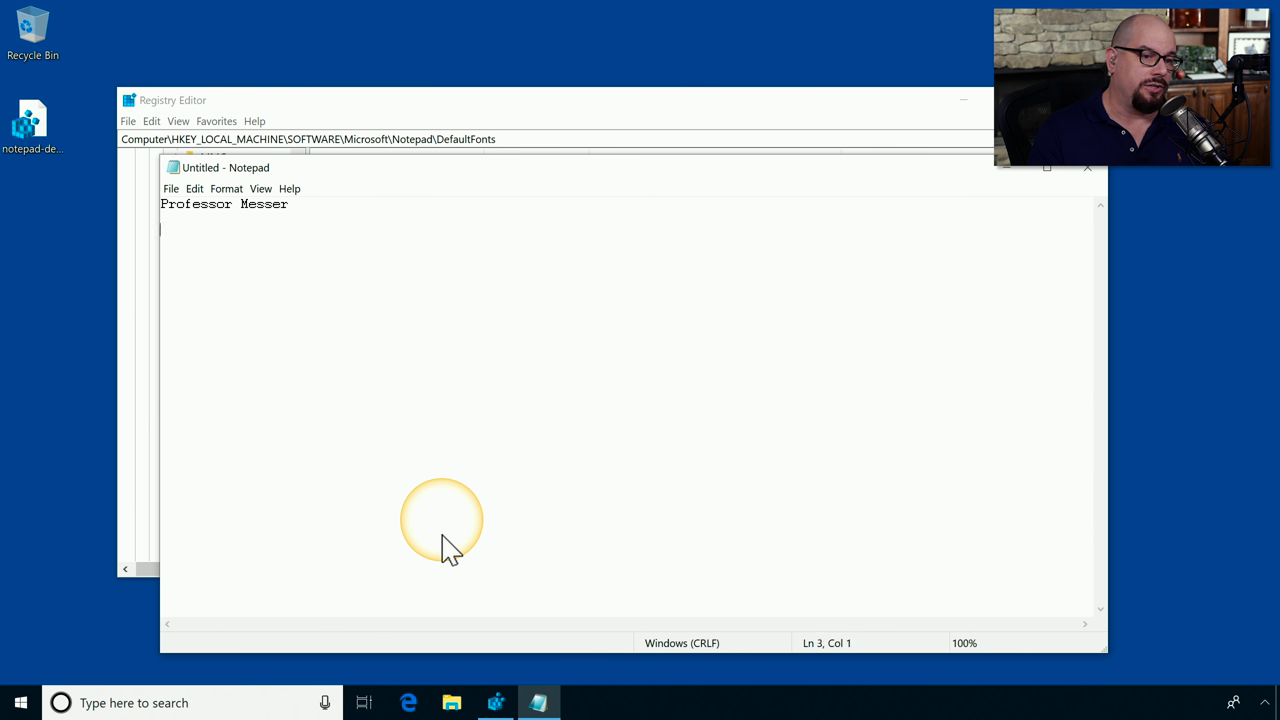
pyautogui.write('Text')
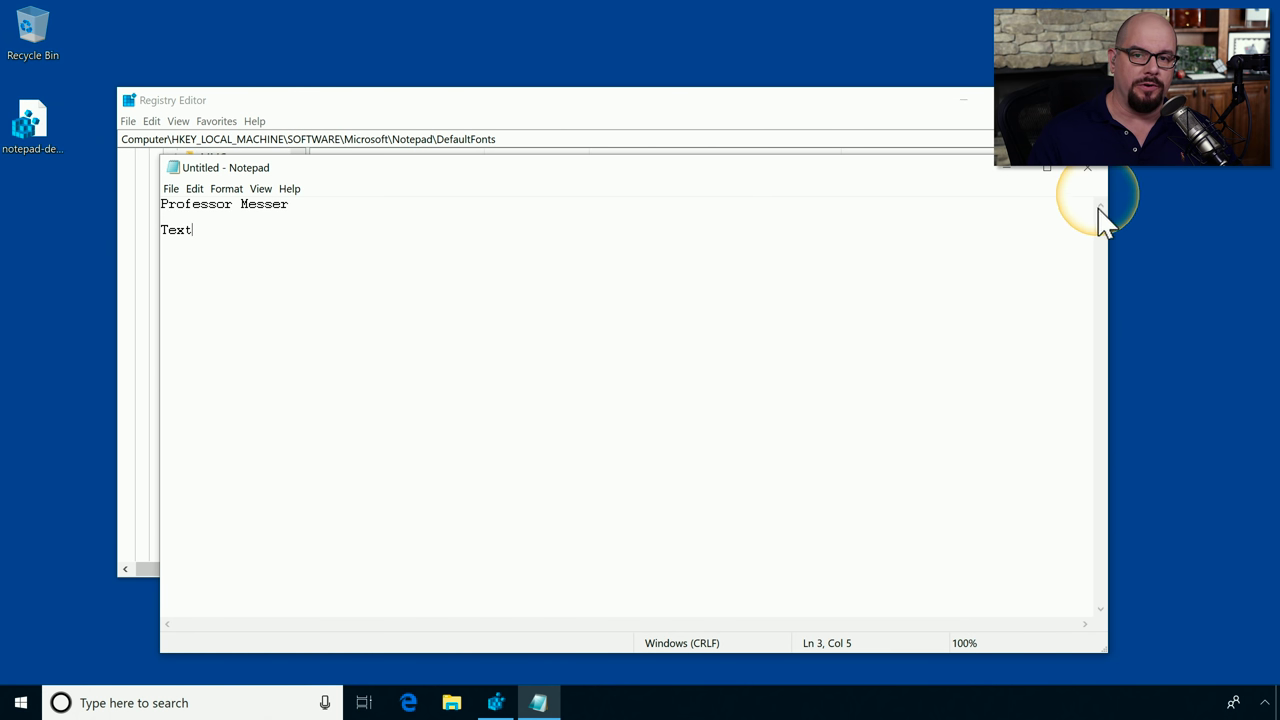
pyautogui.click(1090, 170)
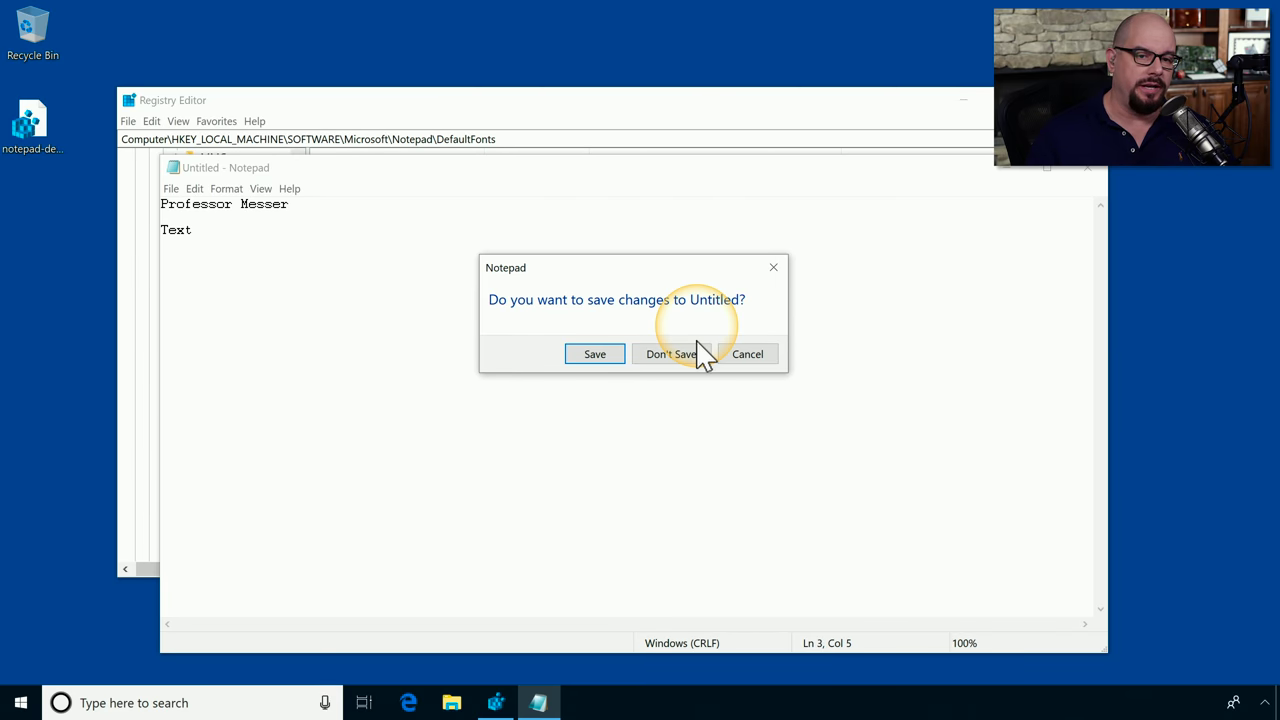
pyautogui.click(690, 354)
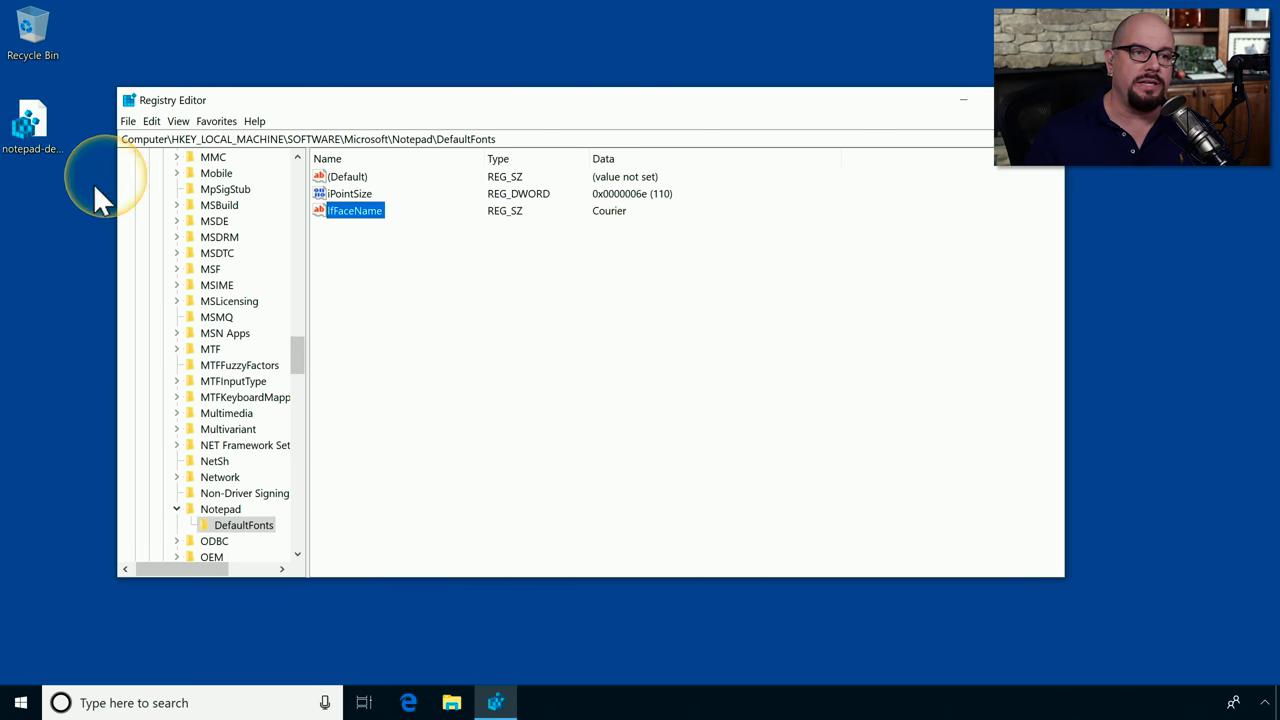
# - Restore Notepad's DefaultFonts key by merging the notepad-default-fonts backup from the Desktop into the registry, allowing Registry Editor to make changes
pyautogui.doubleClick(38, 127)
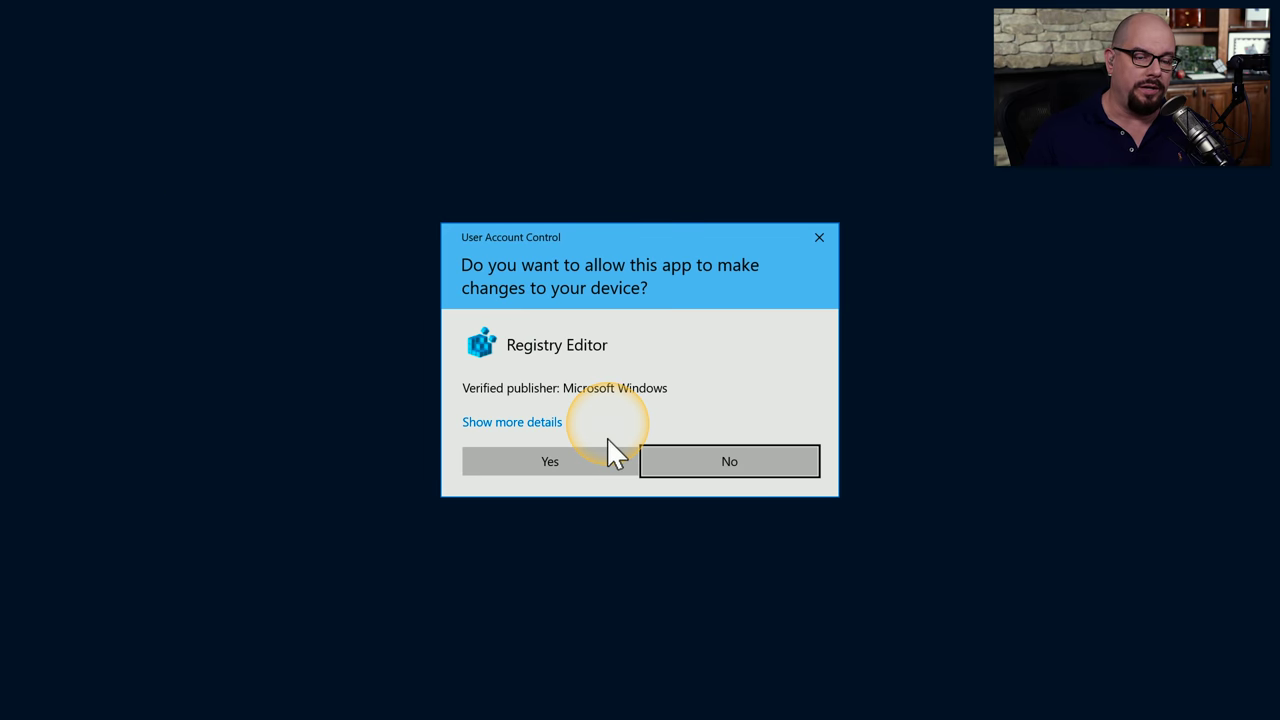
pyautogui.click(550, 461)
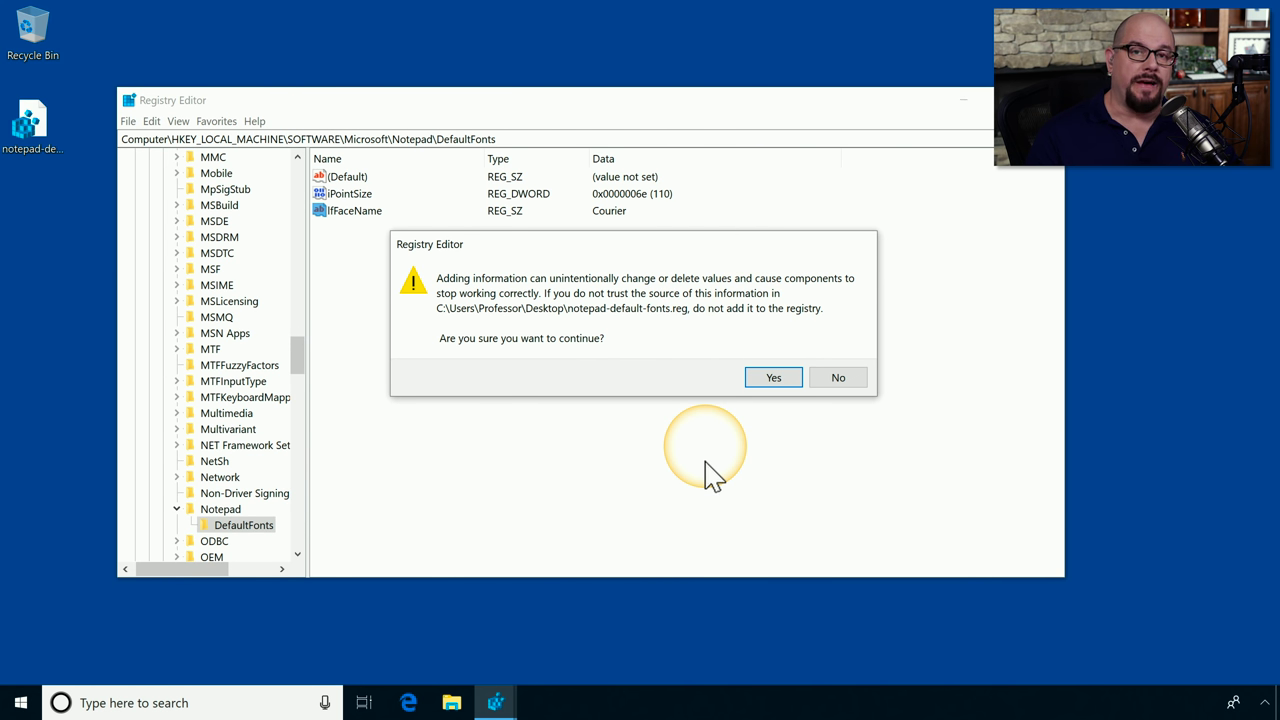
pyautogui.click(770, 380)
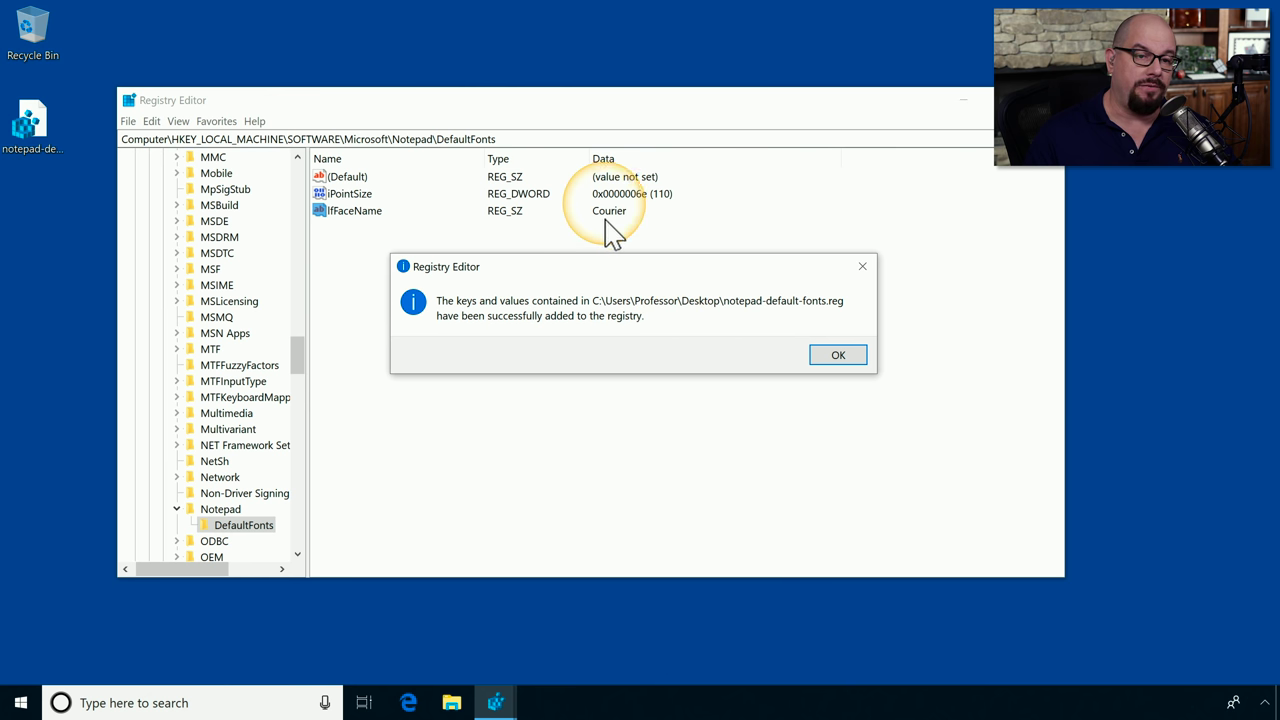
pyautogui.click(830, 362)
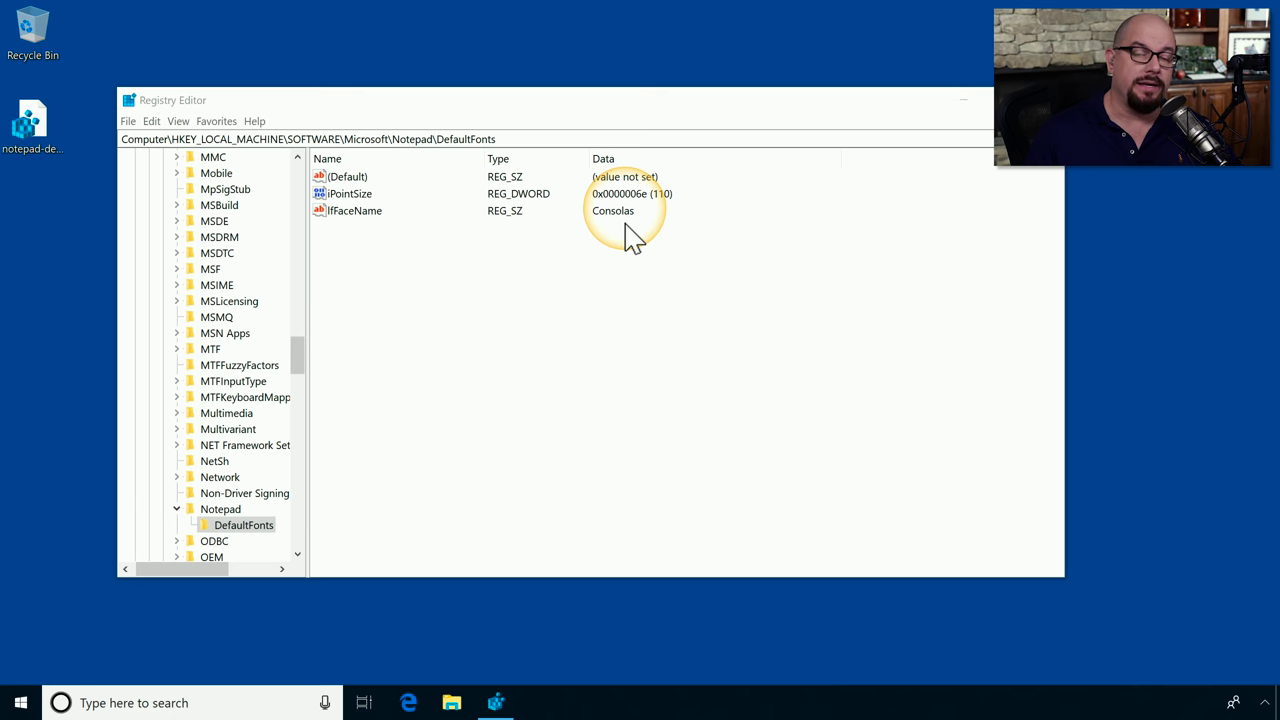
# - Open Notepad again and enter "Professor Messer" to check the default font after restoring the registry backup
pyautogui.click(216, 703)
pyautogui.write('n')
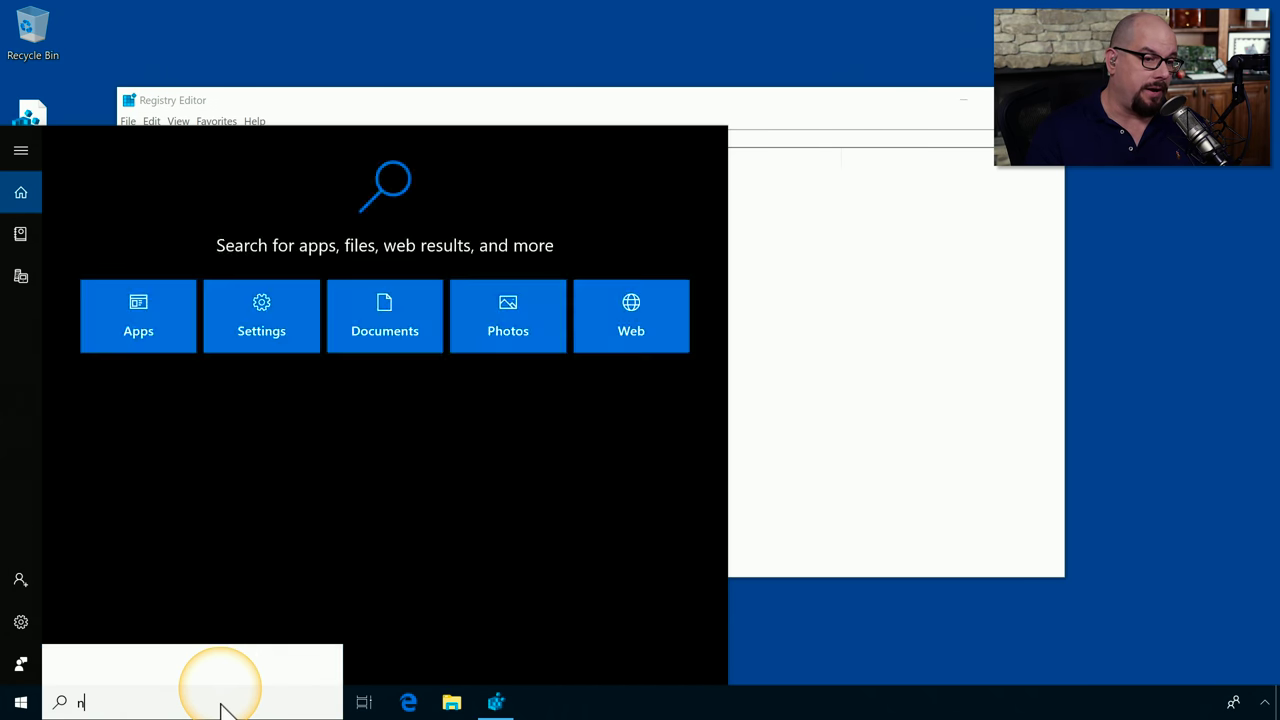
pyautogui.write('otepad')
pyautogui.press('Return')
pyautogui.write('Pro')
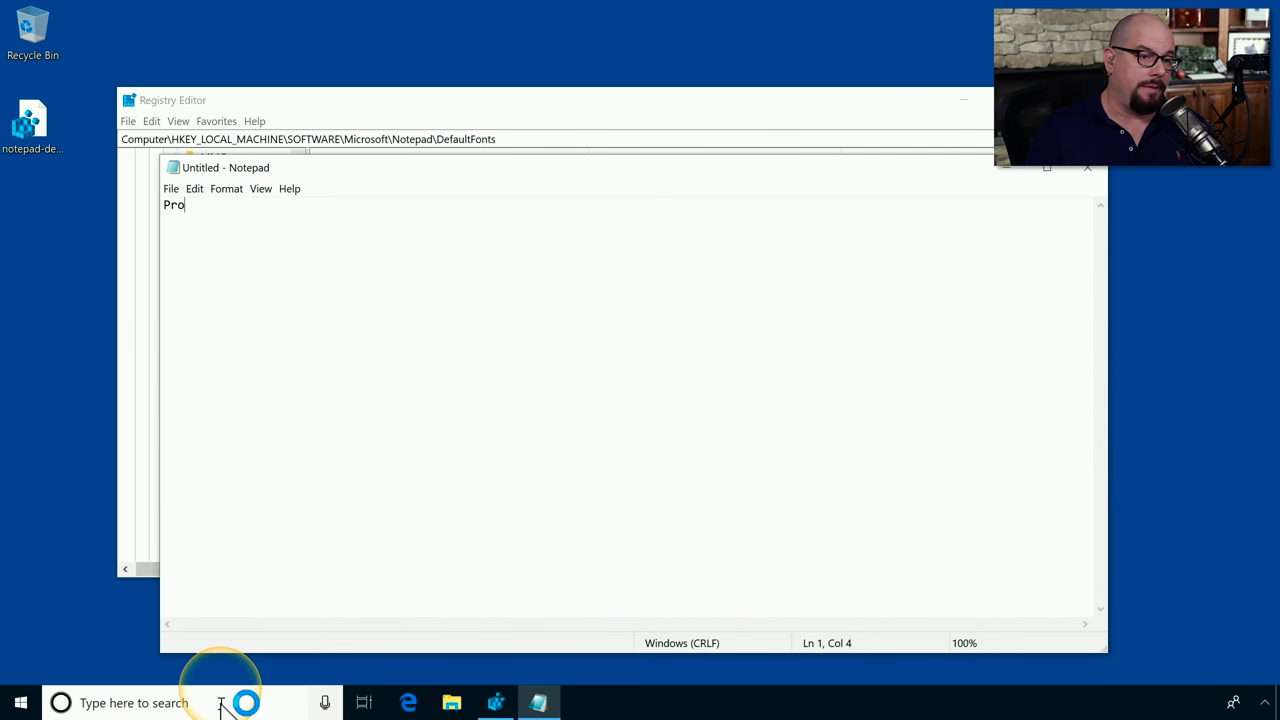
pyautogui.write('fessor Messer')
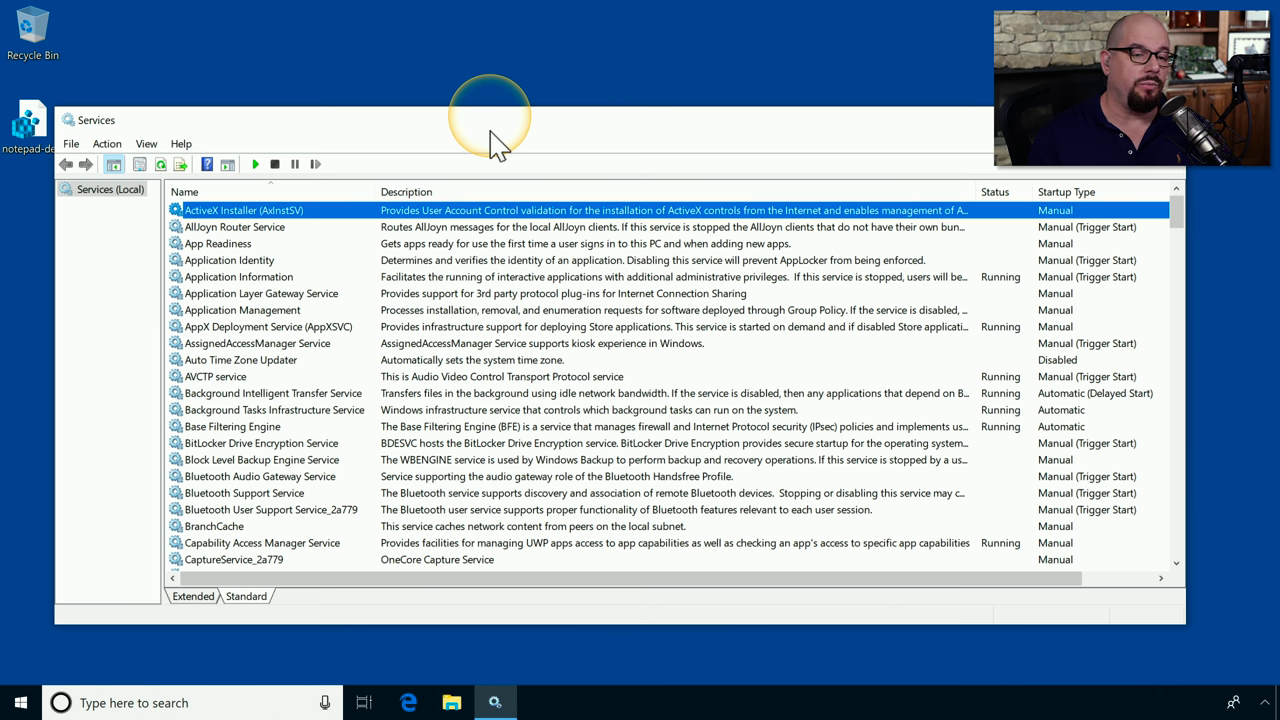
# - Find the Print Spooler service in Services, open its properties, and view its dependencies
pyautogui.write('print')
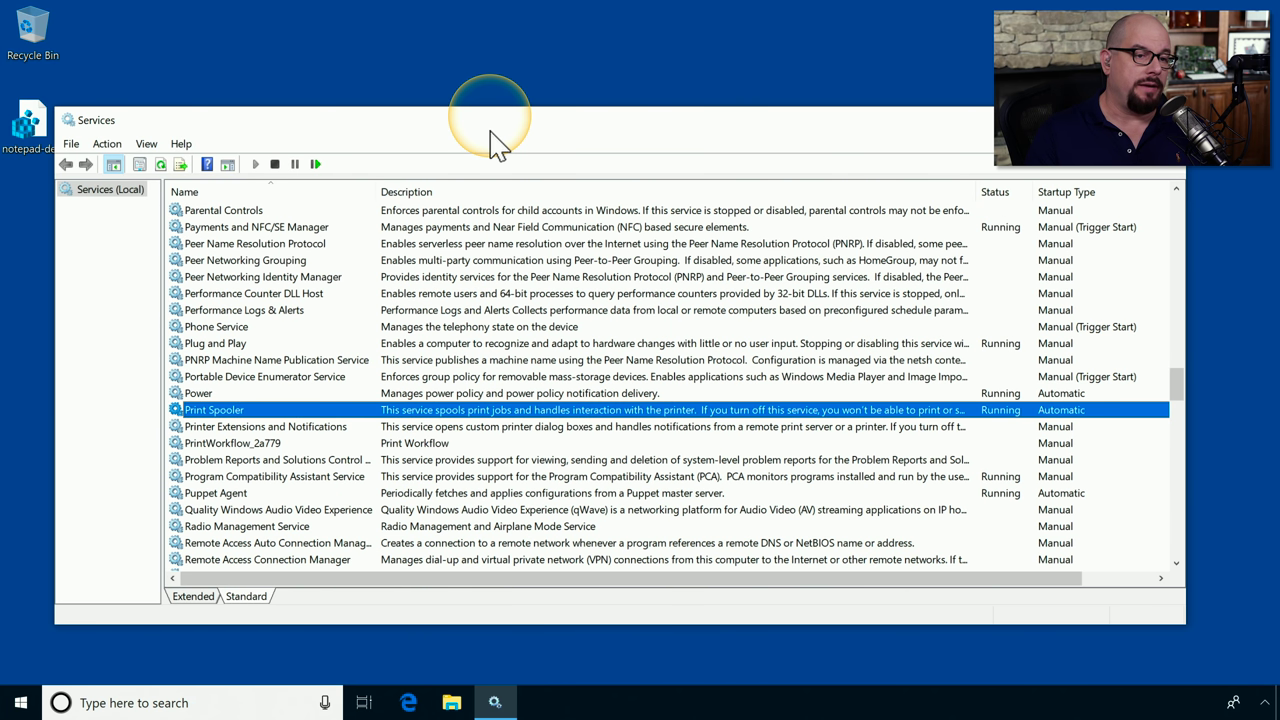
pyautogui.doubleClick(348, 410)
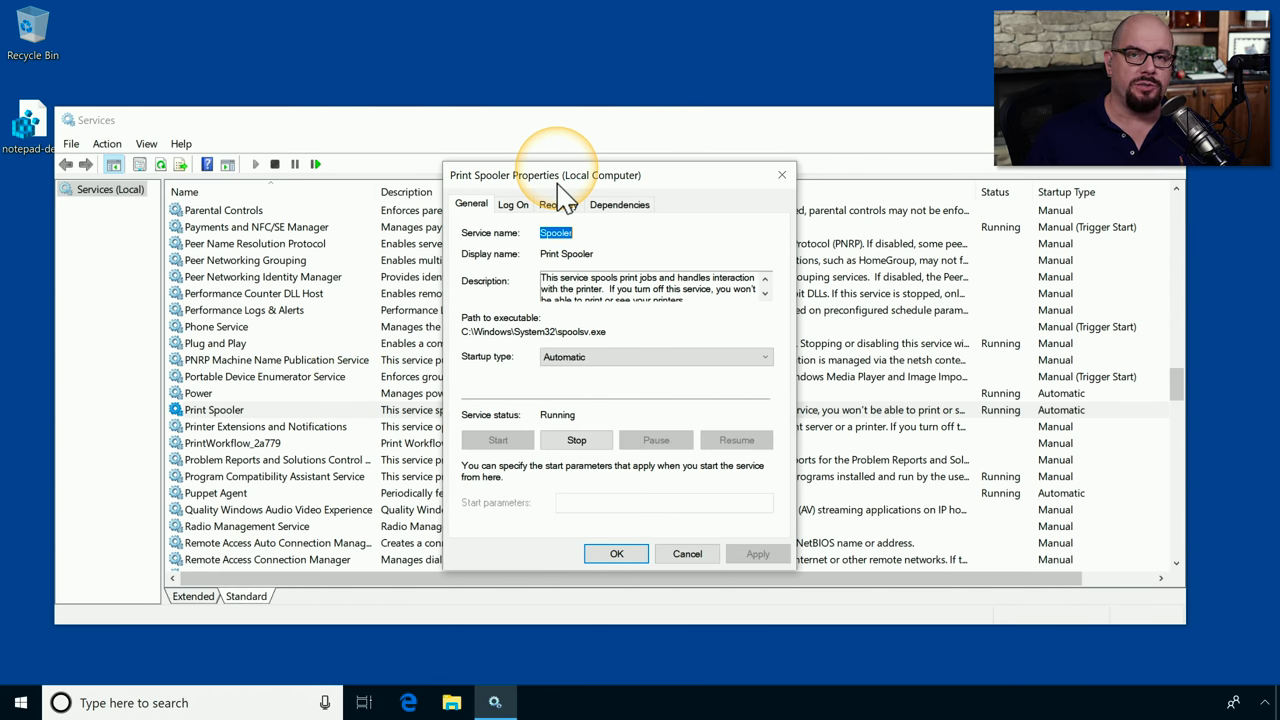
pyautogui.click(619, 205)
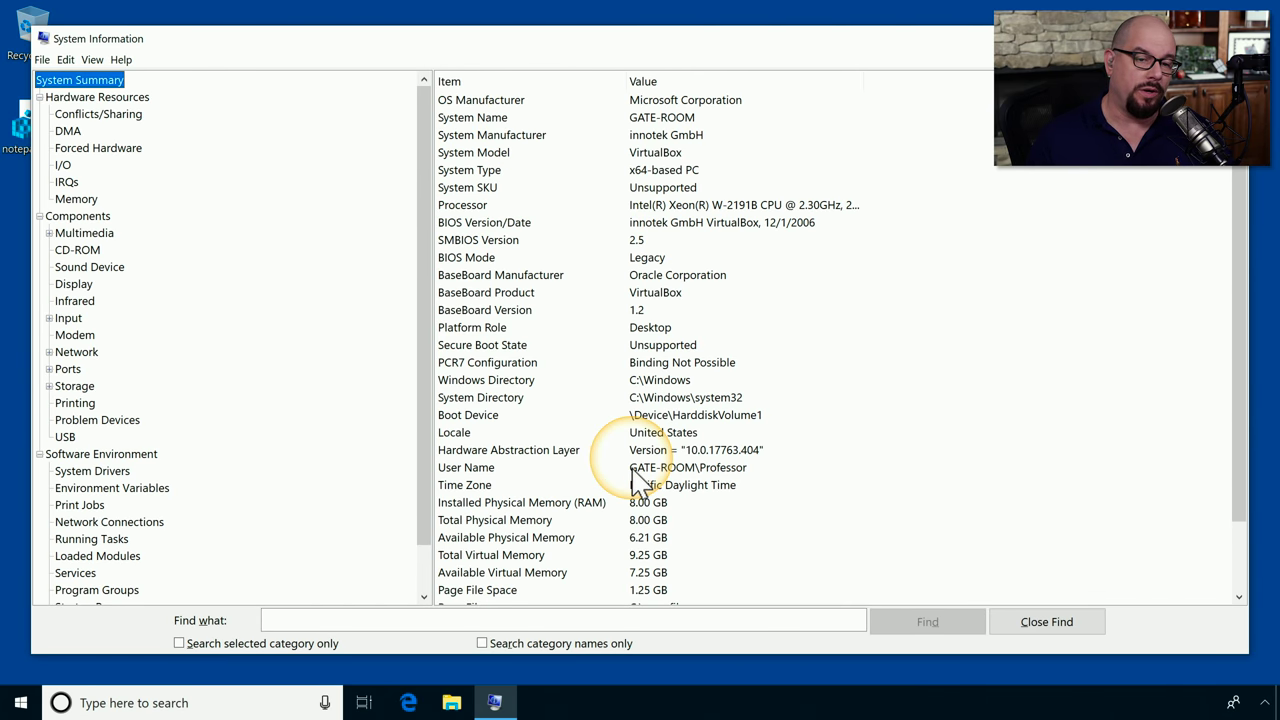
# - Review the system summary, the I/O hardware resources, and the display component details in System Information
pyautogui.scroll(-2, 636, 500)
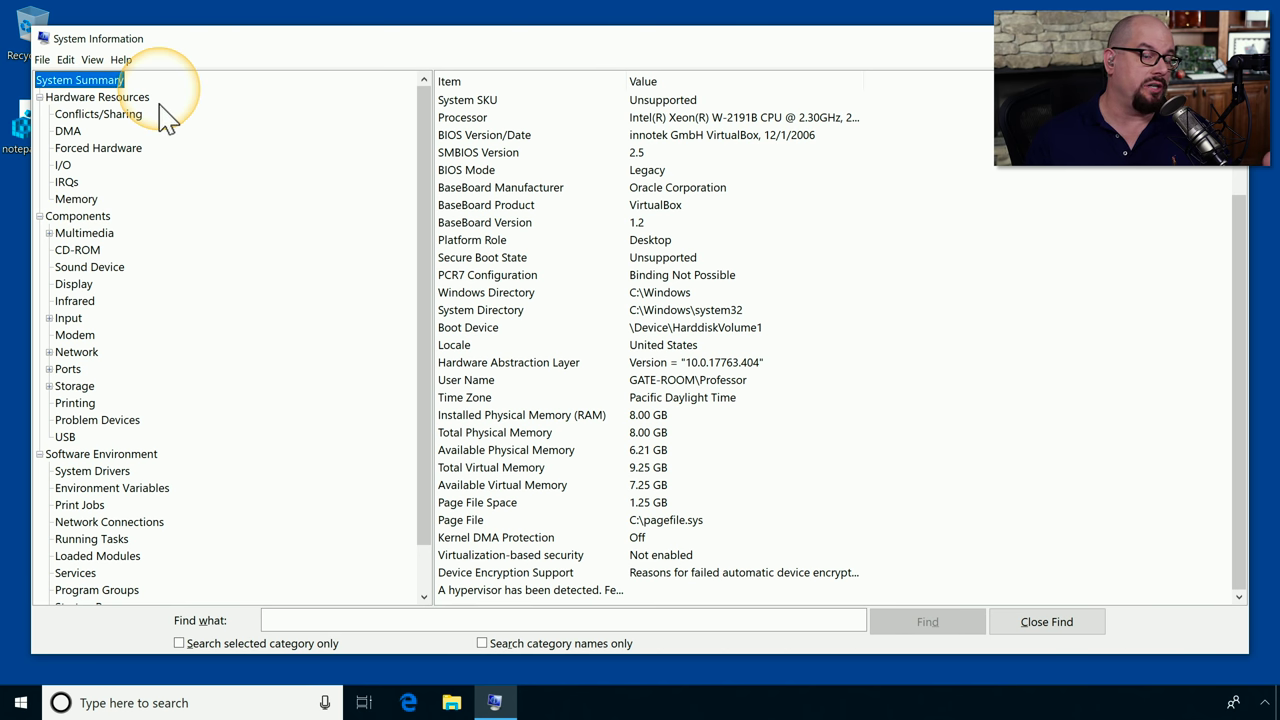
pyautogui.click(64, 165)
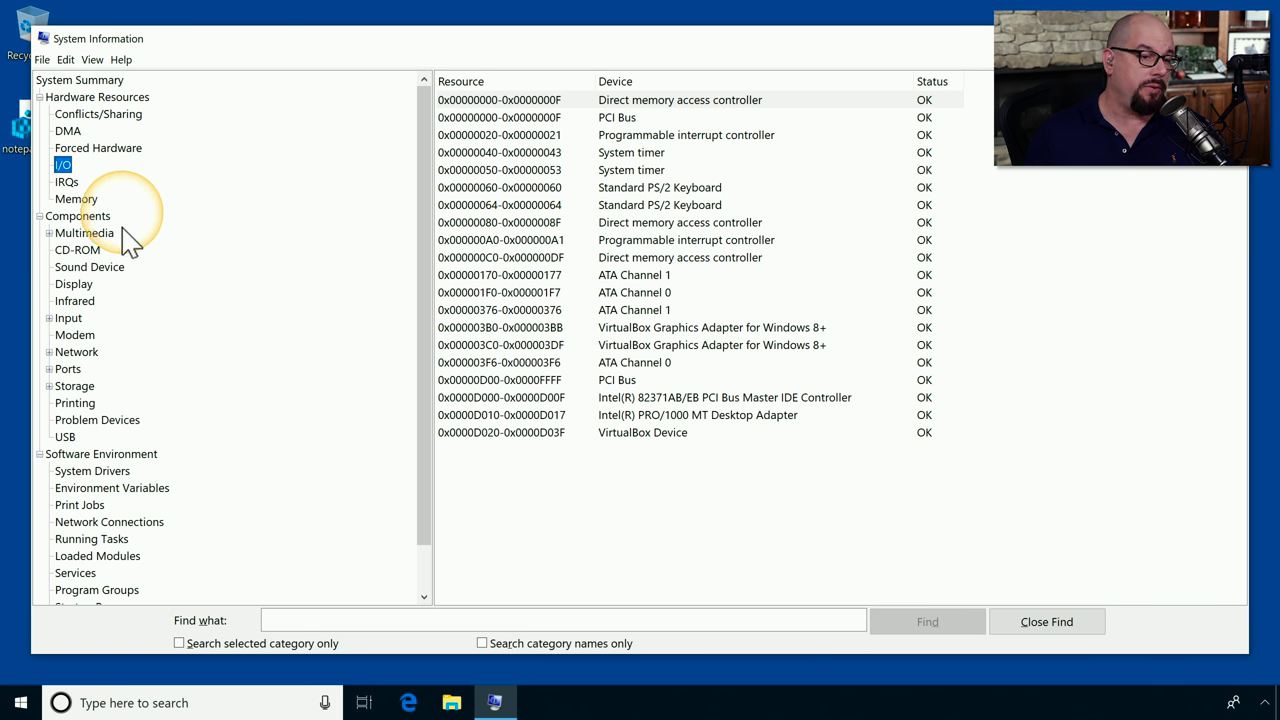
pyautogui.click(108, 283)
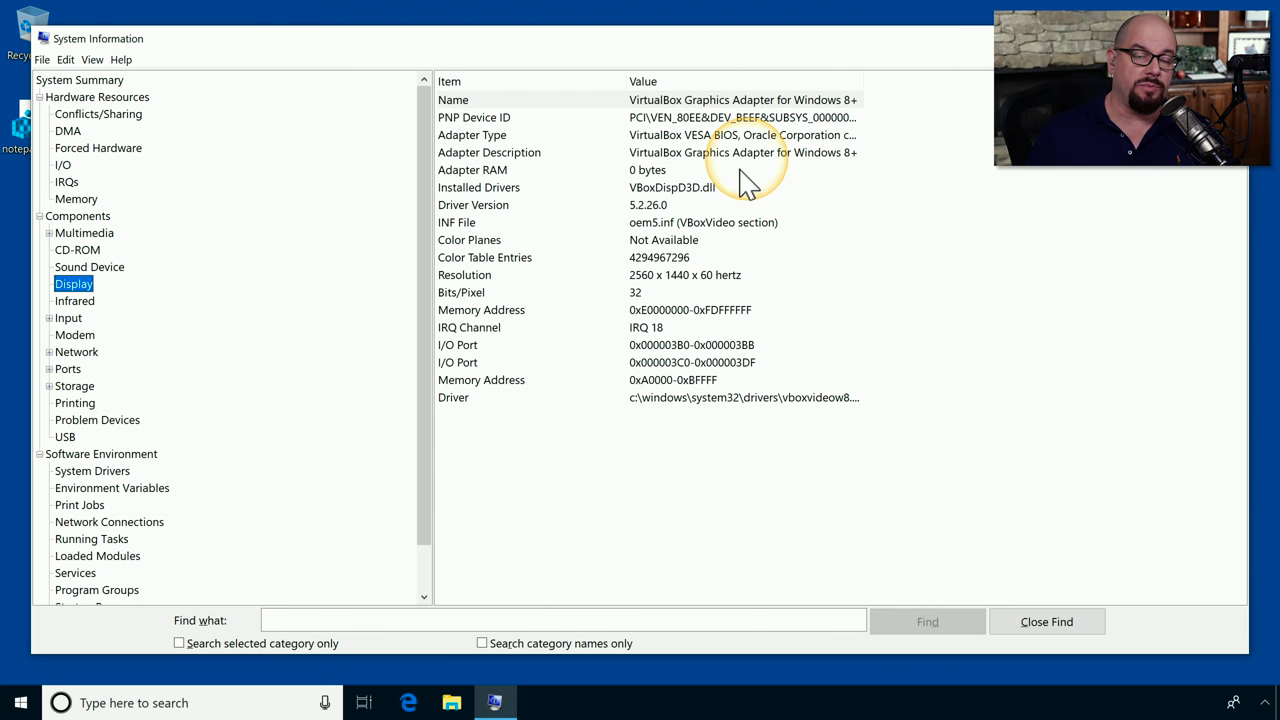
# - Examine the list of system drivers under the software environment in System Information
pyautogui.scroll(-1, 86, 470)
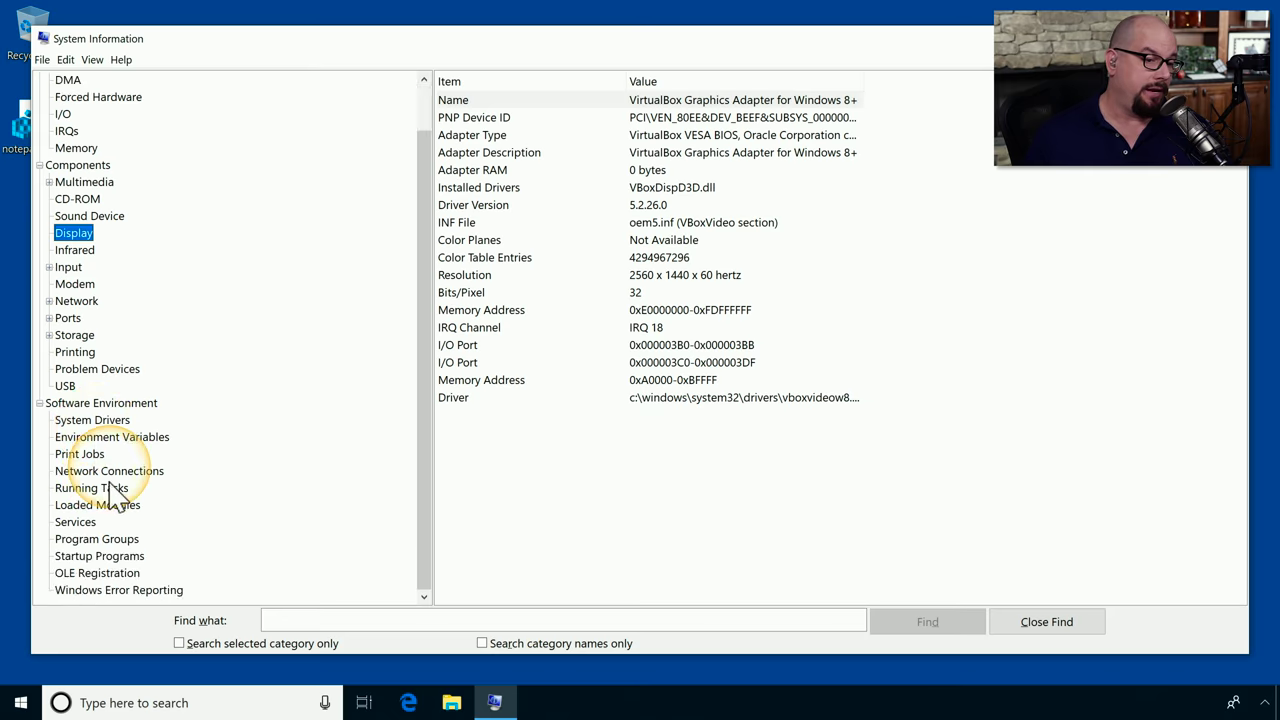
pyautogui.click(92, 420)
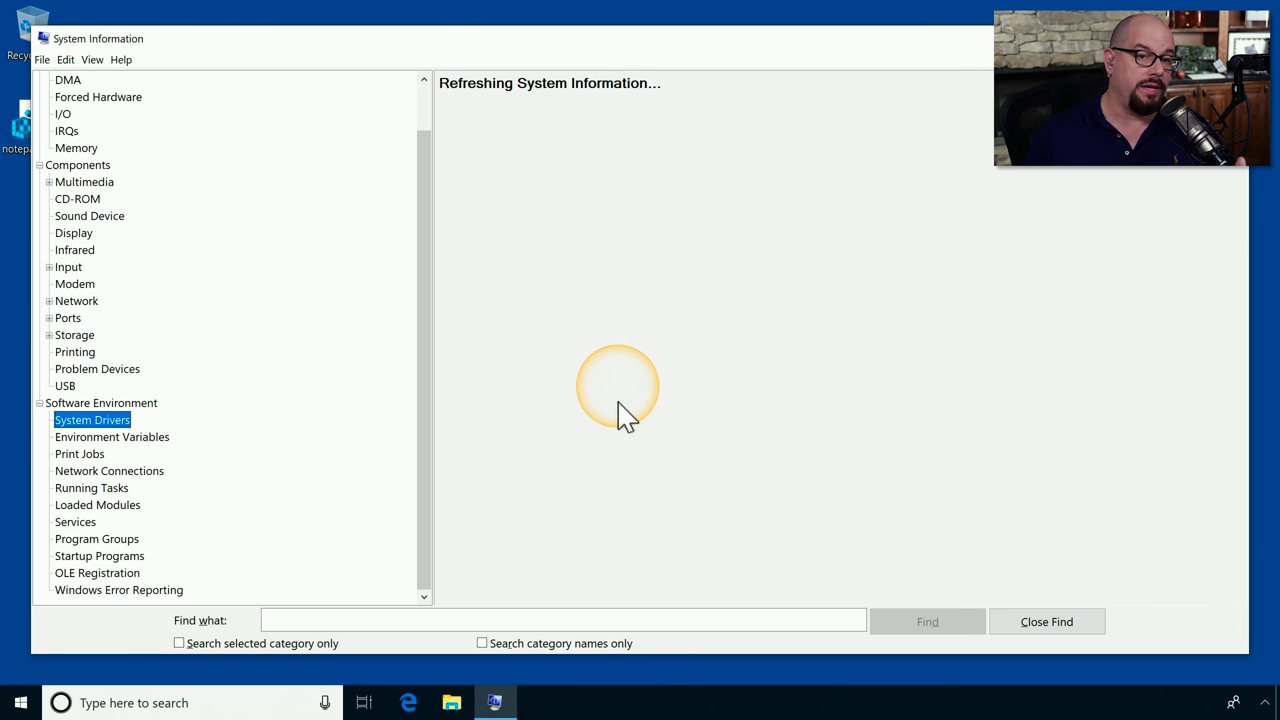
pyautogui.scroll(-12, 725, 400)
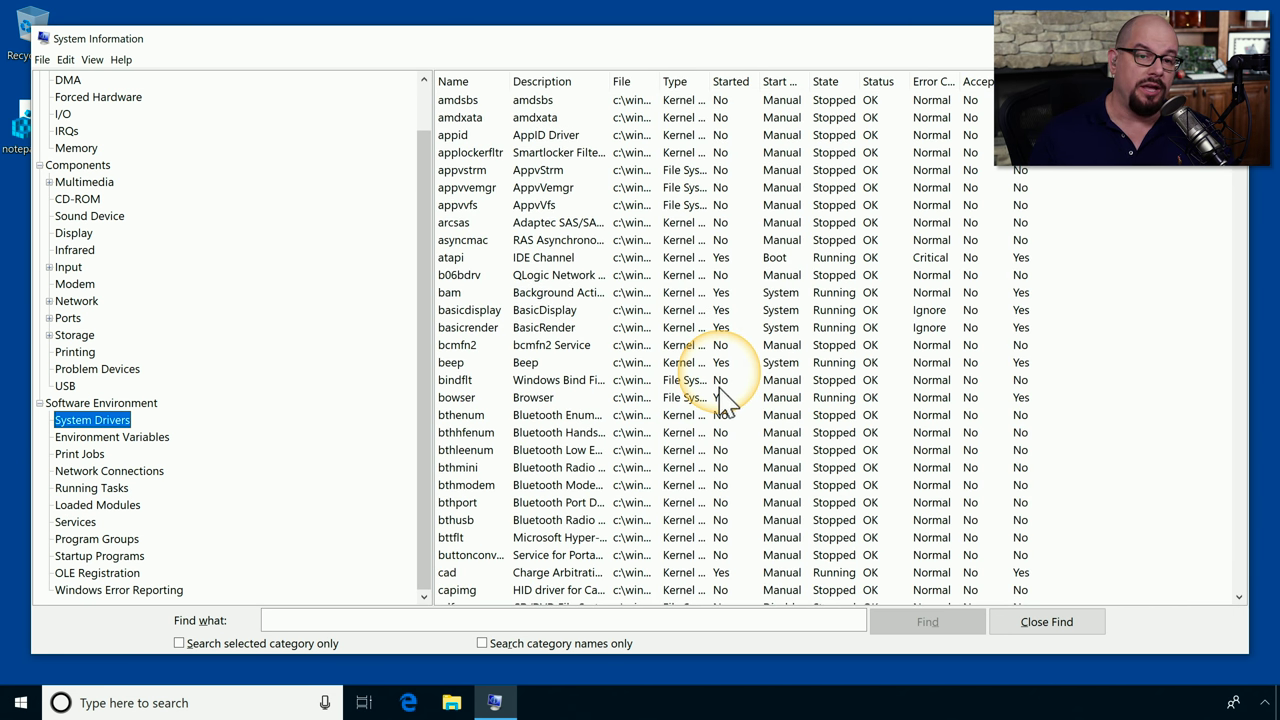
pyautogui.scroll(-20, 725, 400)
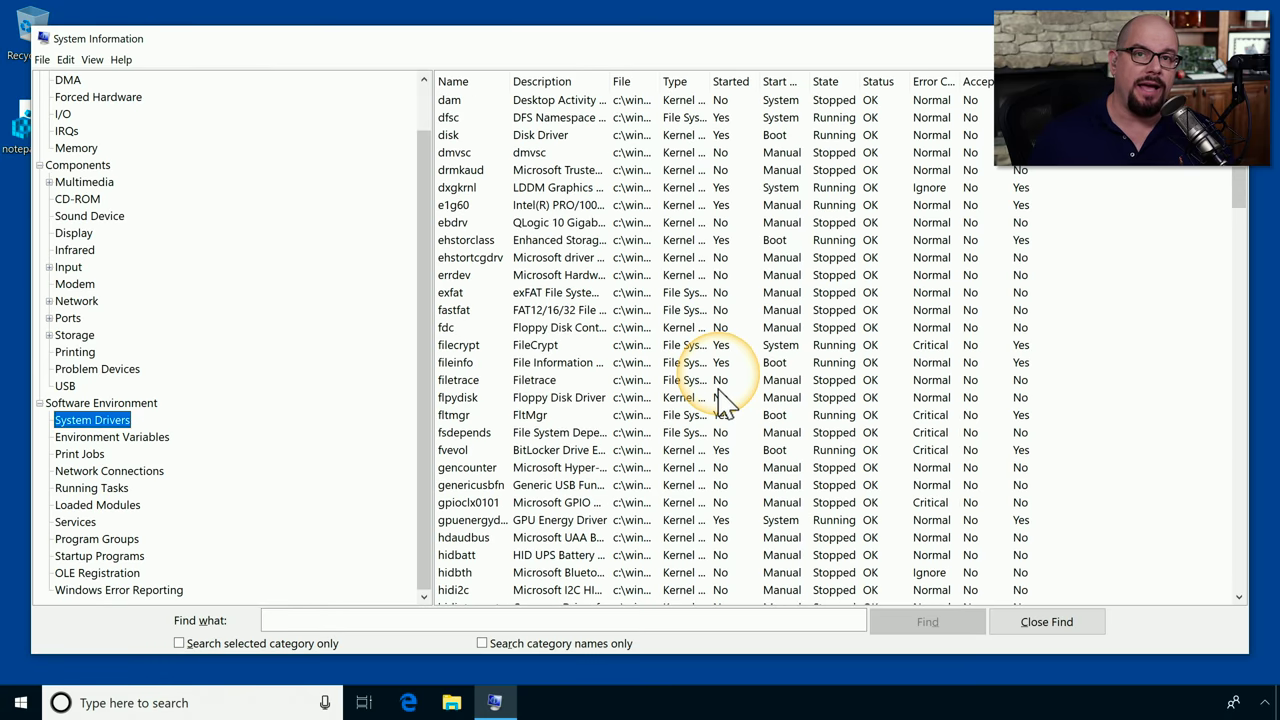
pyautogui.scroll(-15, 725, 400)
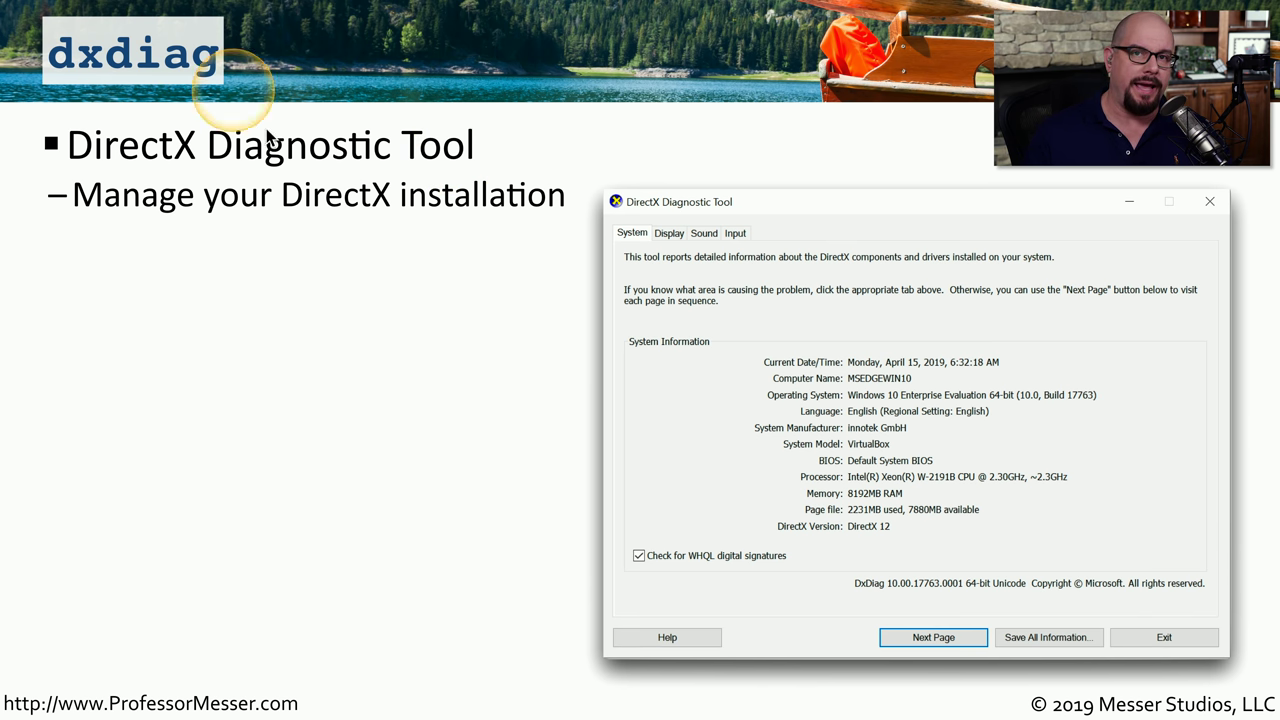
pyautogui.press('Right')
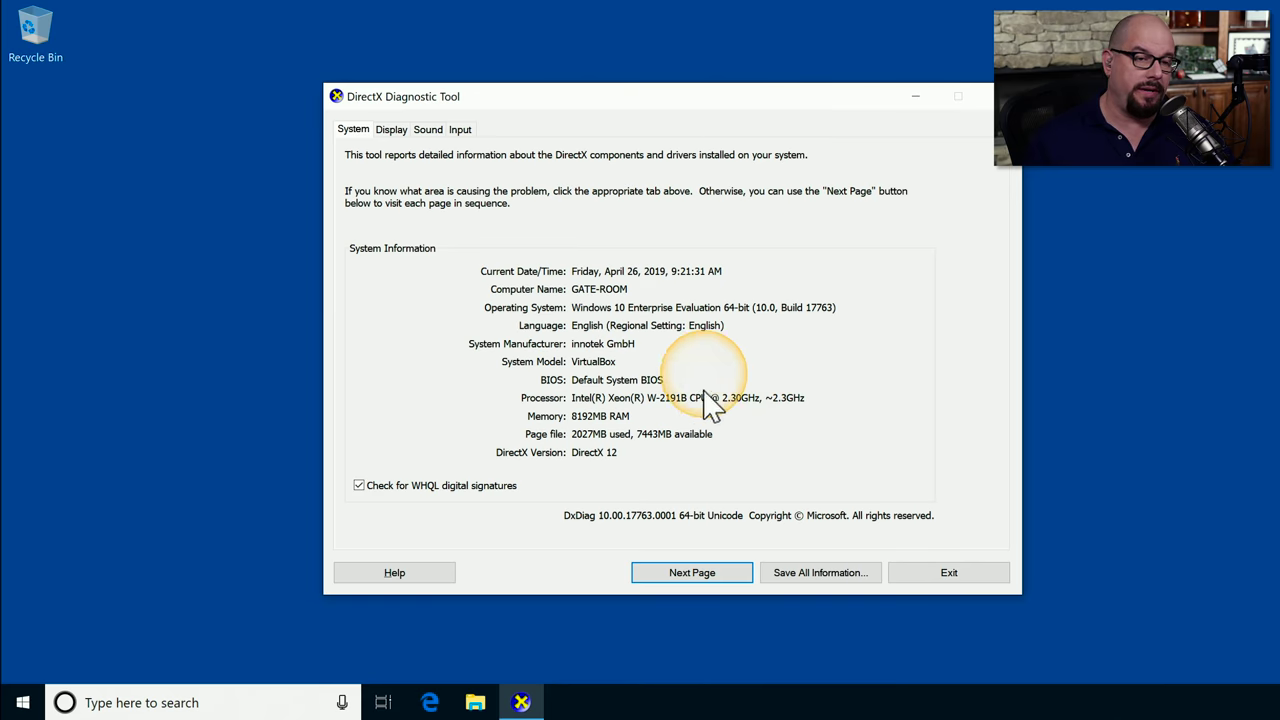
# - Go on from the System page to the next page of the DirectX Diagnostic Tool
pyautogui.click(692, 573)
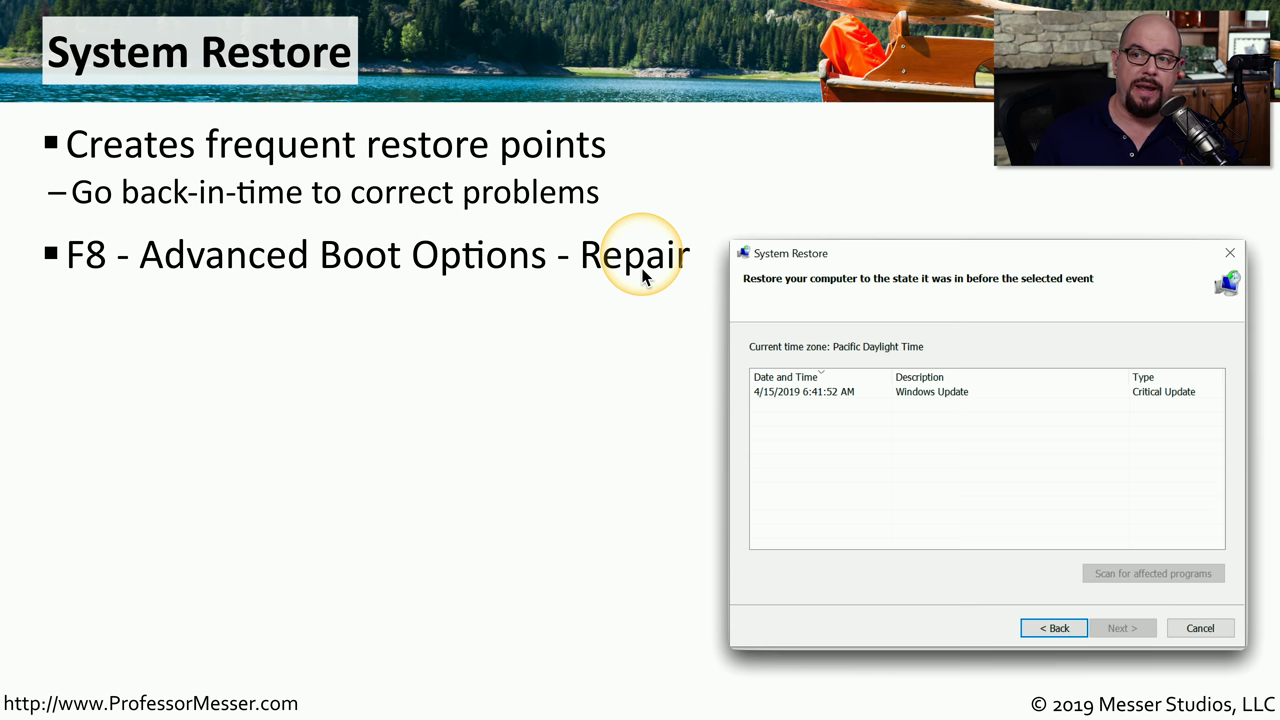
pyautogui.press('Right')
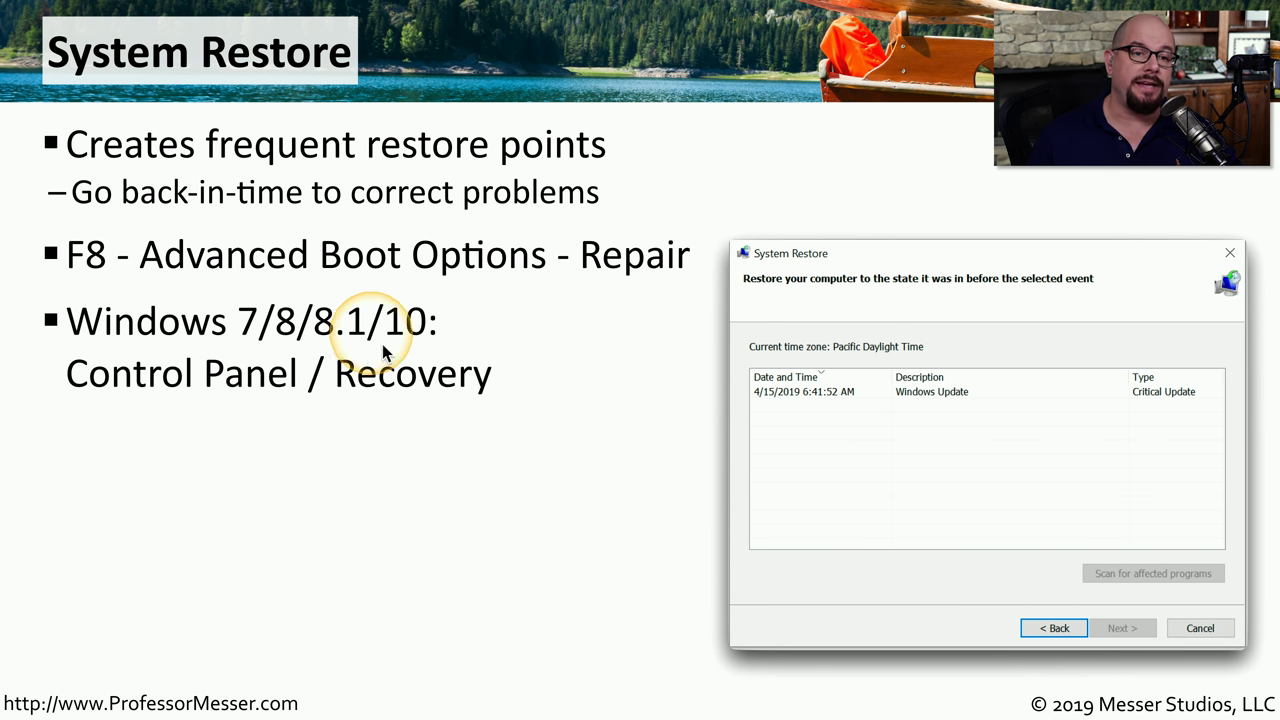